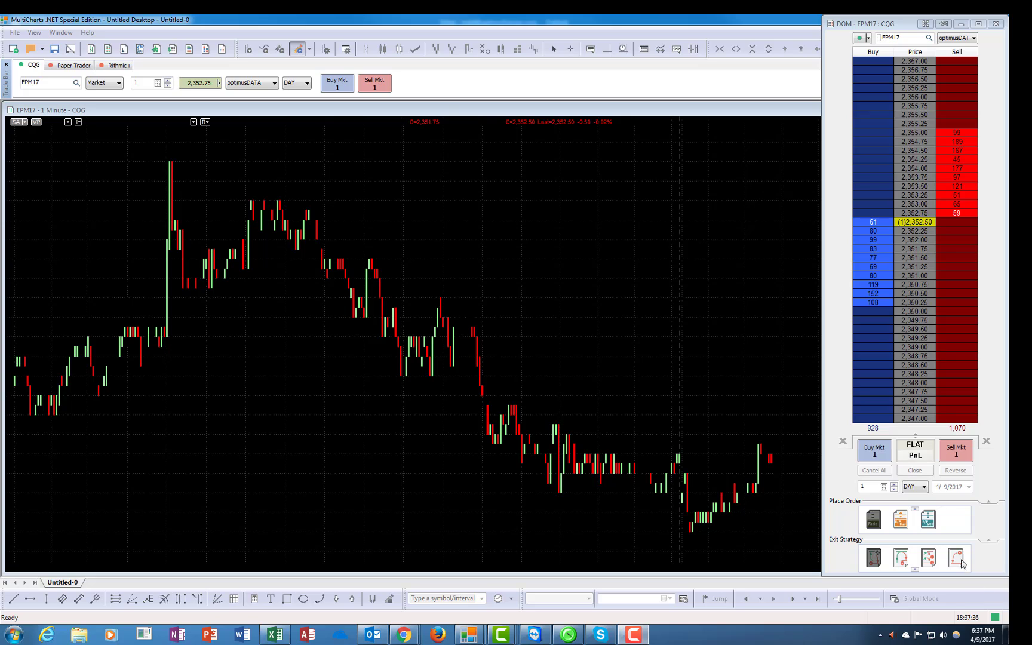
Step: Browse the DOM's other order types and exit strategies, returning to the first rows
{"action": "left_click", "coordinate": [914, 510]}
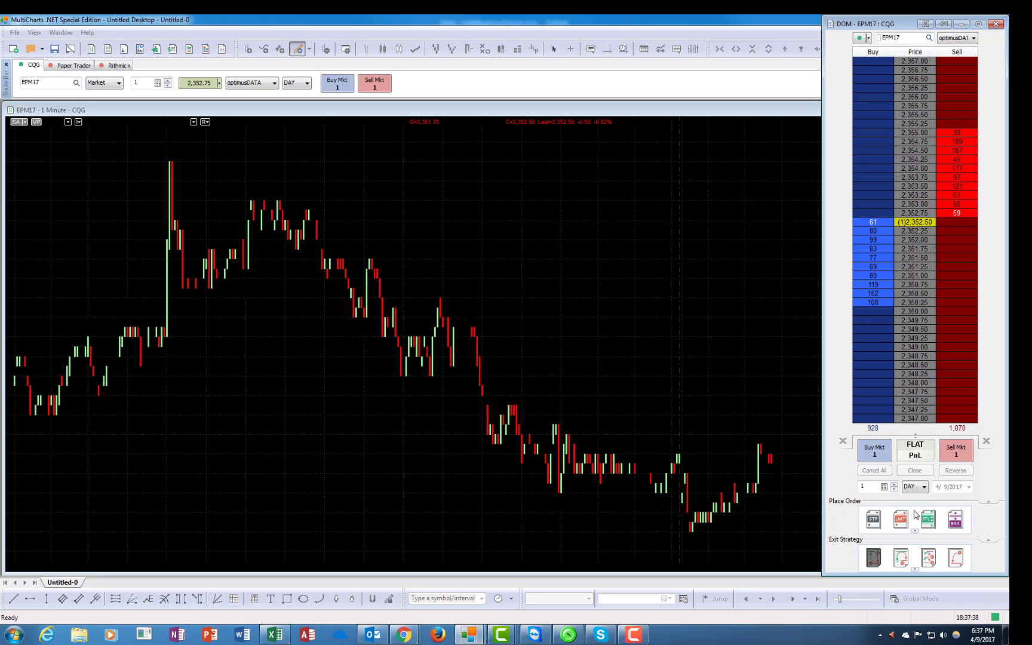
{"action": "left_click", "coordinate": [915, 530]}
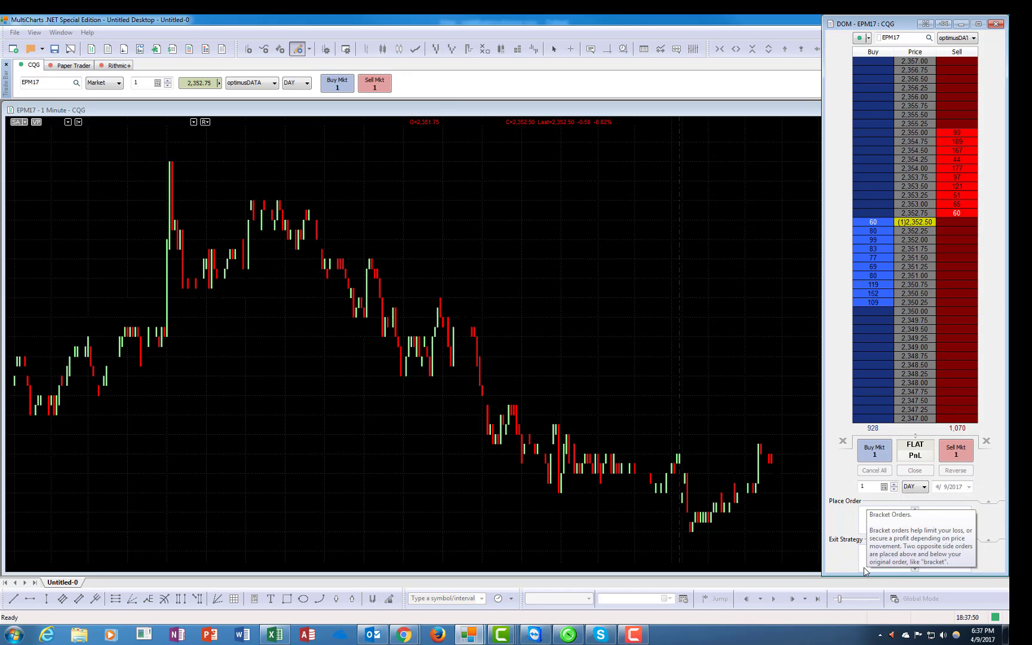
{"action": "left_click", "coordinate": [914, 569]}
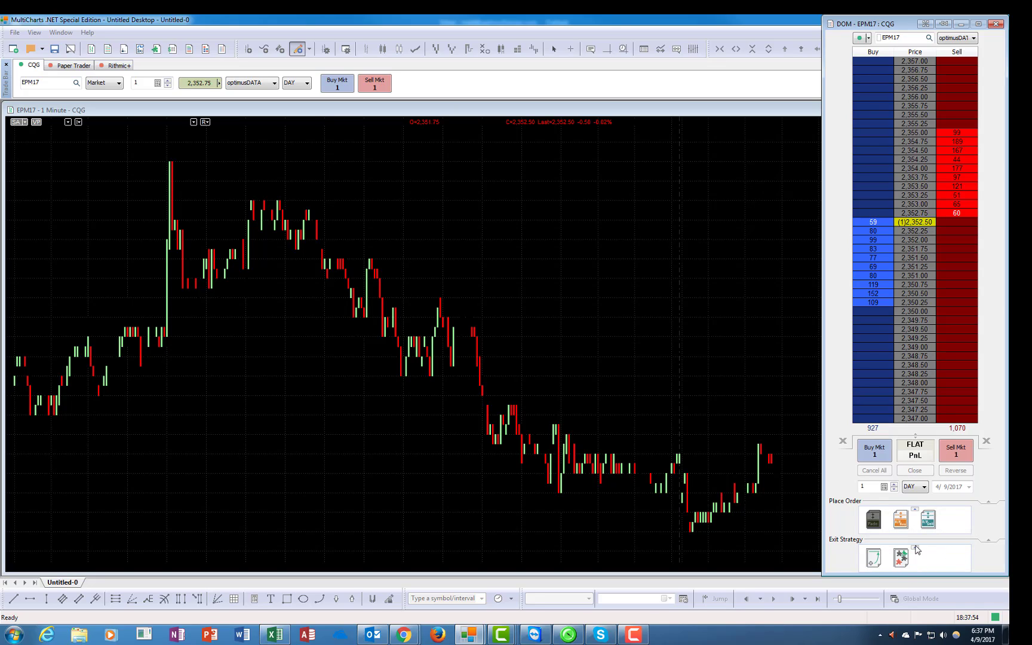
{"action": "left_click", "coordinate": [915, 547]}
{"action": "left_click", "coordinate": [916, 569]}
{"action": "left_click", "coordinate": [914, 547]}
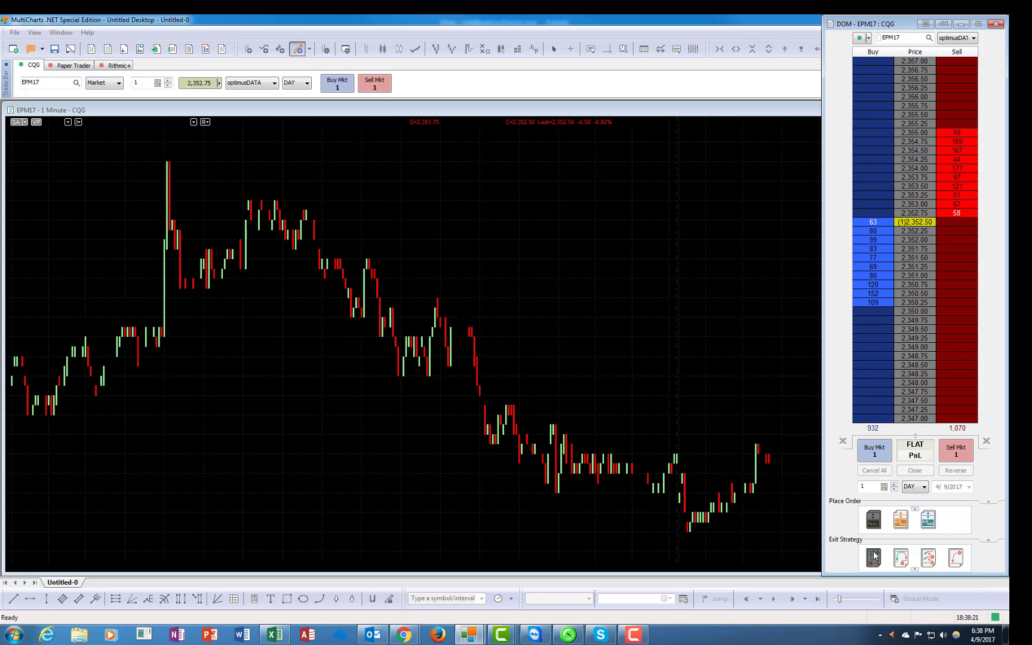
Step: Edit the Bracket strategy so its stop loss is a 10-tick offset
{"action": "right_click", "coordinate": [874, 555]}
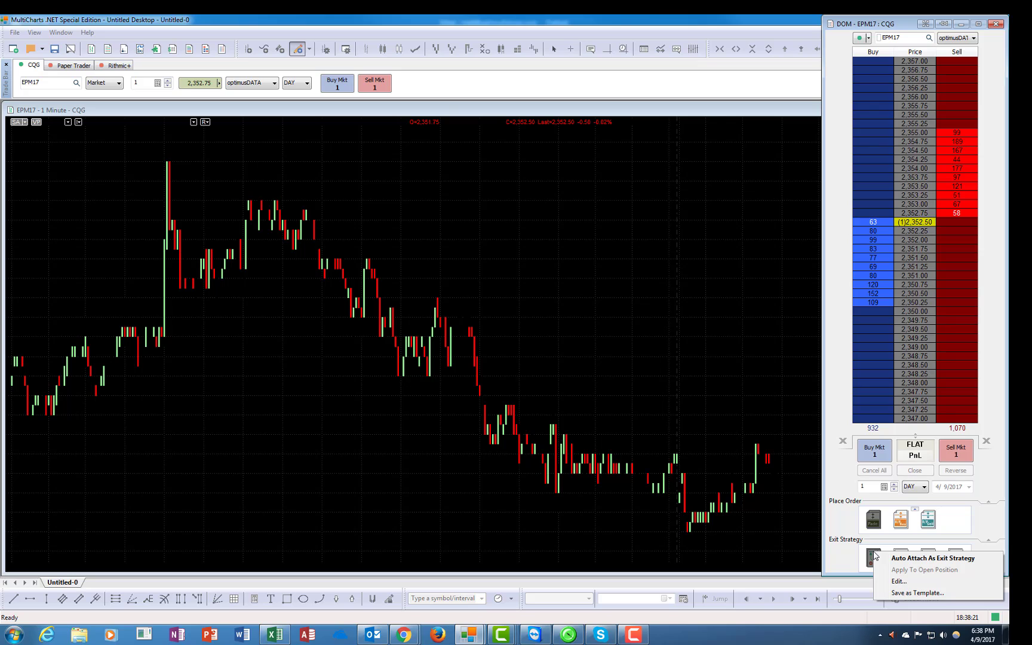
{"action": "left_click", "coordinate": [898, 581]}
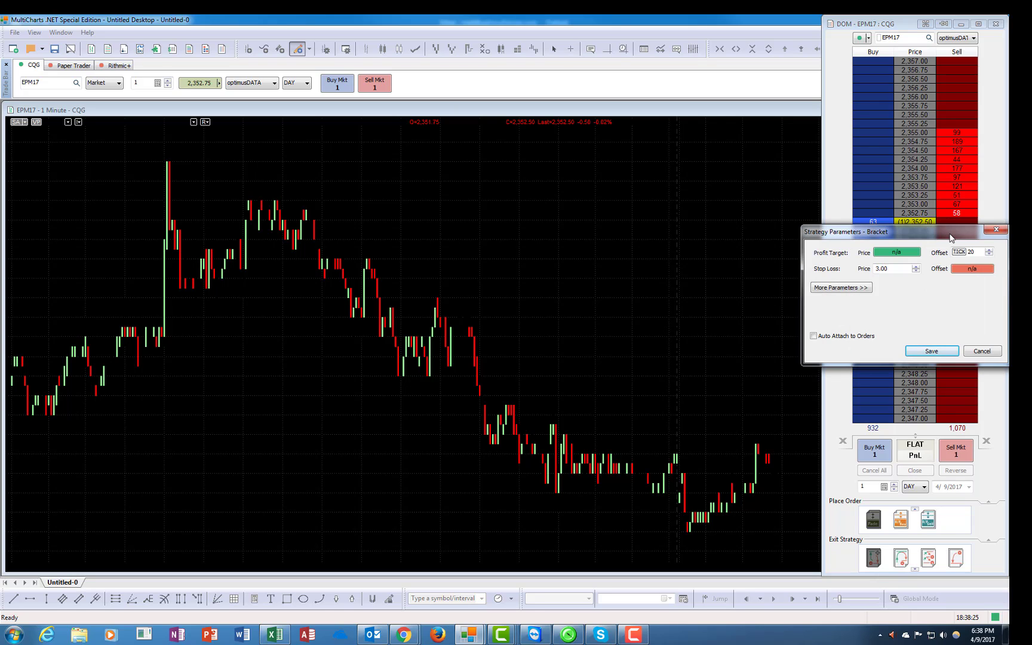
{"action": "left_click_drag", "start_coordinate": [951, 237], "coordinate": [742, 433]}
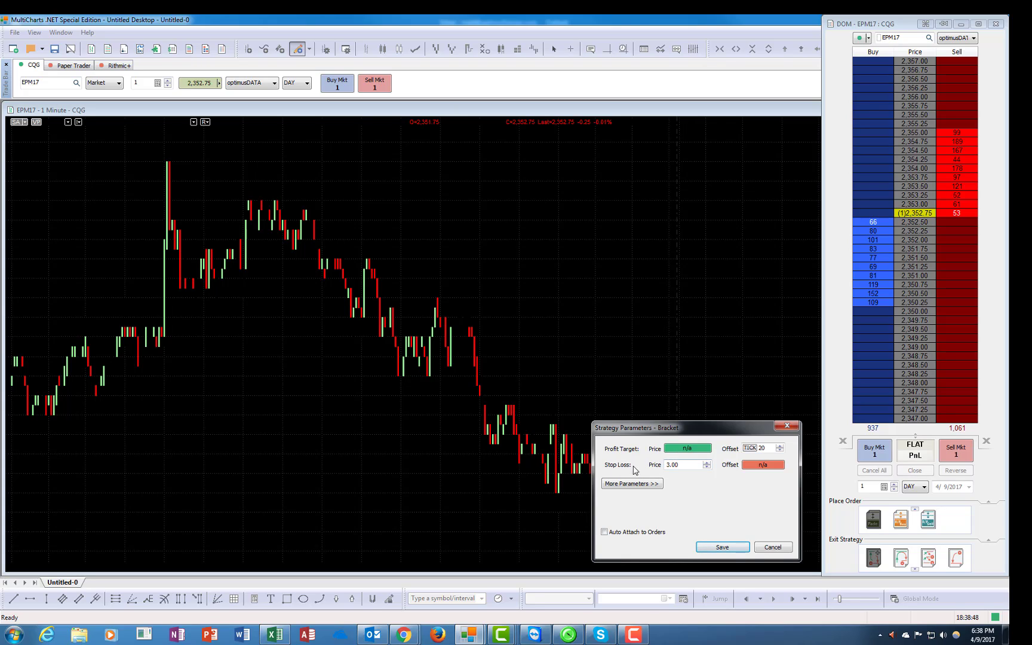
{"action": "left_click", "coordinate": [757, 468]}
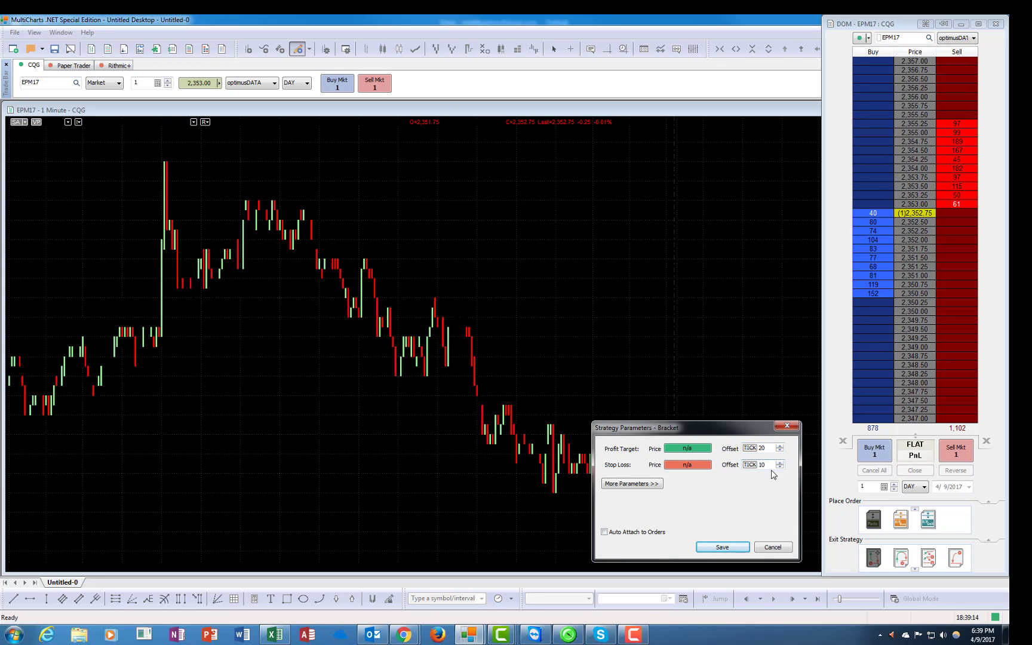
Step: Keep the Bracket on DAY time in force, enable Auto Attach to Orders, and save
{"action": "left_click", "coordinate": [639, 487]}
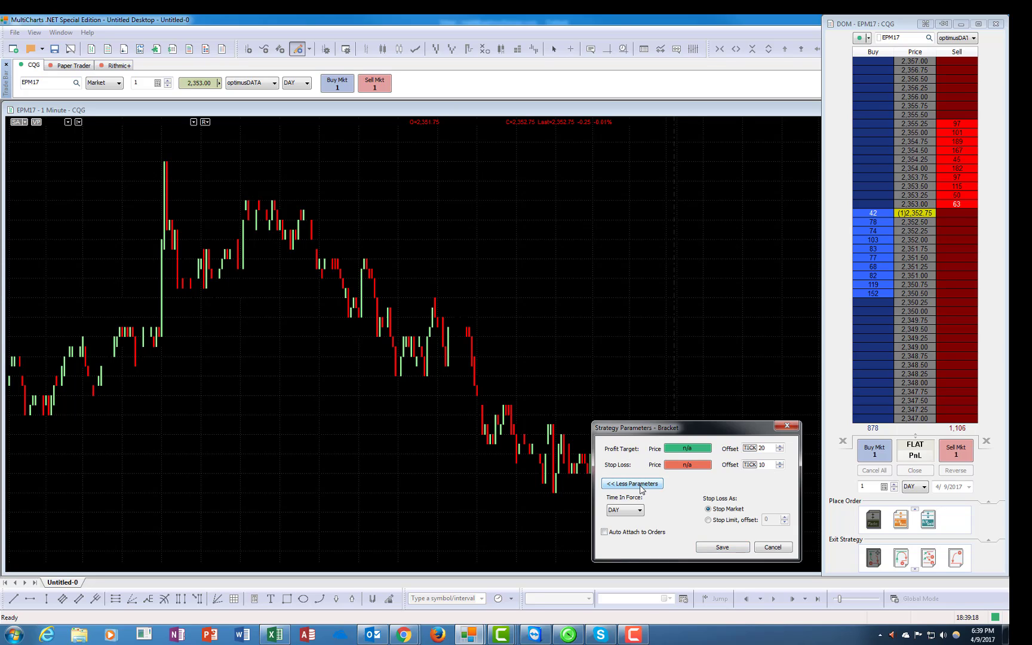
{"action": "left_click", "coordinate": [636, 517]}
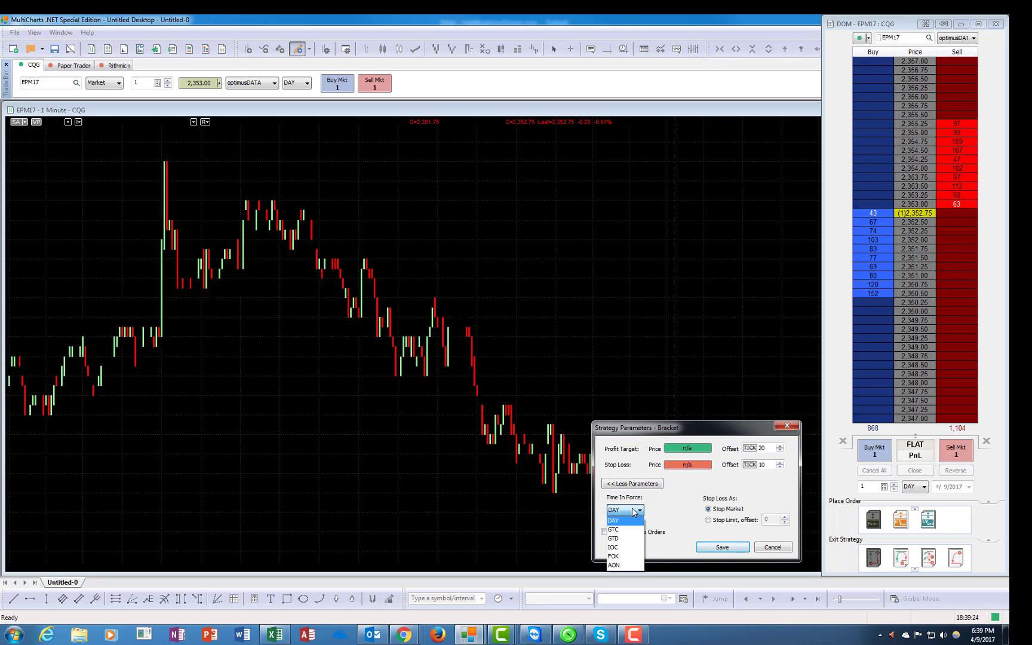
{"action": "left_click", "coordinate": [634, 511]}
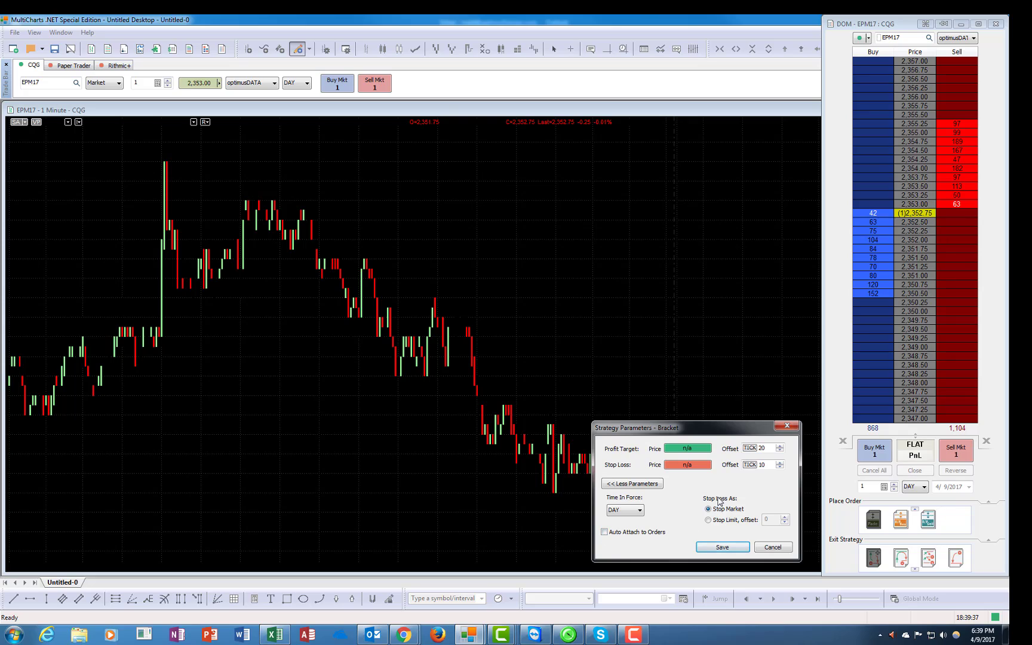
{"action": "left_click", "coordinate": [604, 532]}
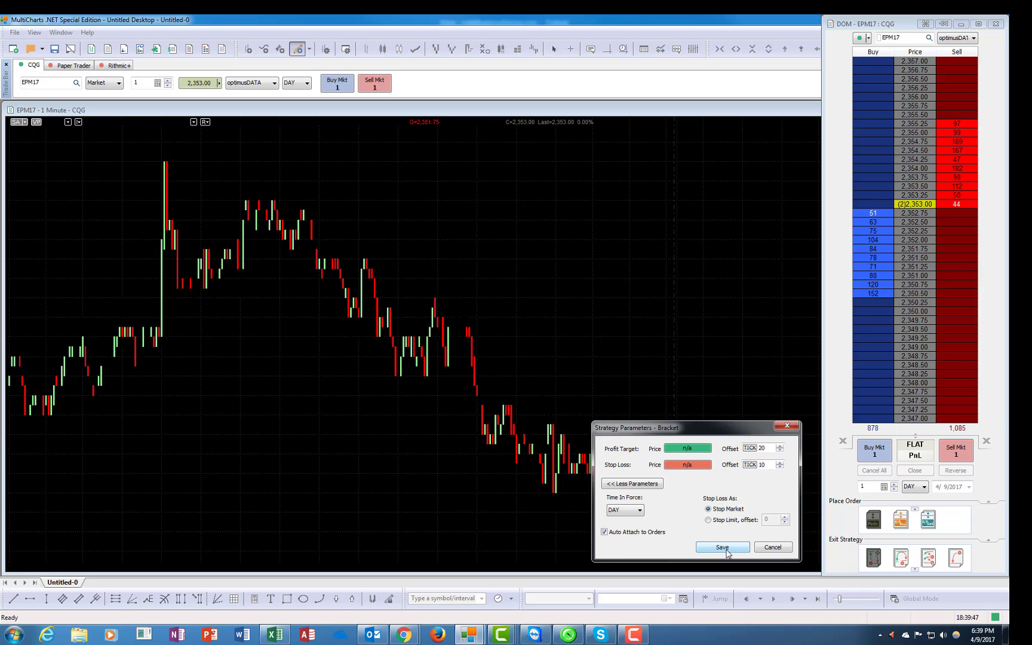
{"action": "left_click", "coordinate": [724, 548]}
Step: Confirm the Bracket save and place a 1-contract buy limit order at 2,348.75
{"action": "left_click", "coordinate": [725, 549]}
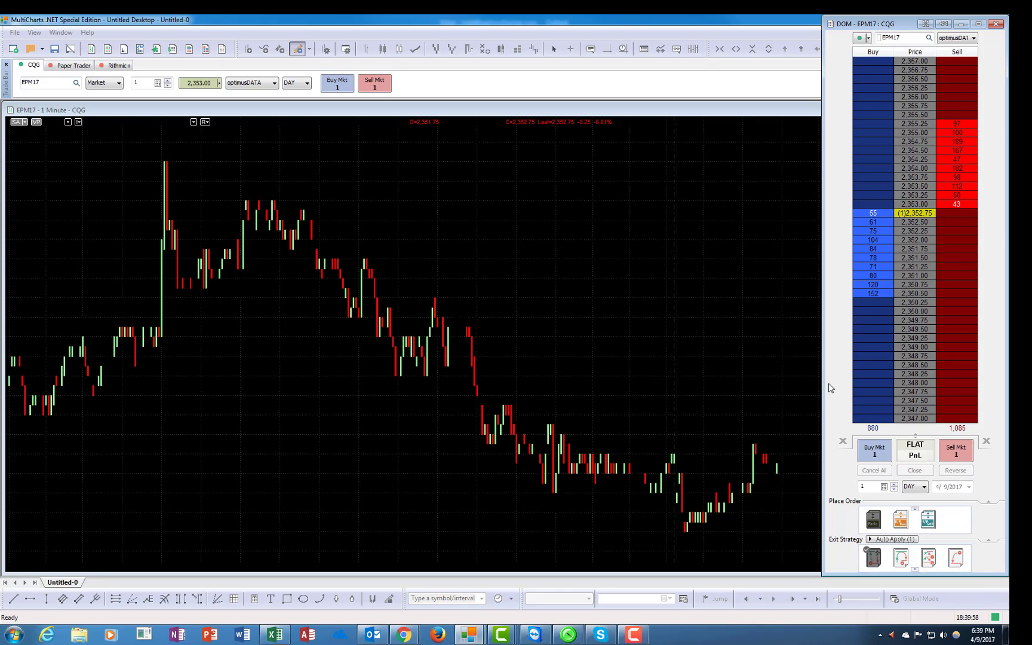
{"action": "left_click", "coordinate": [870, 357]}
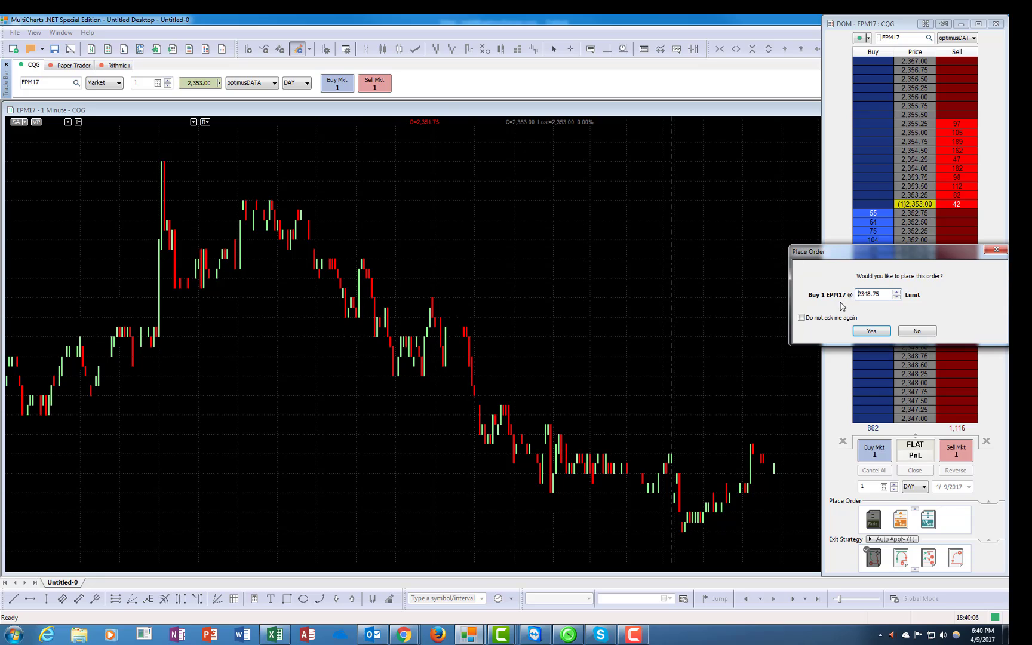
{"action": "left_click", "coordinate": [881, 334]}
{"action": "left_click", "coordinate": [881, 332]}
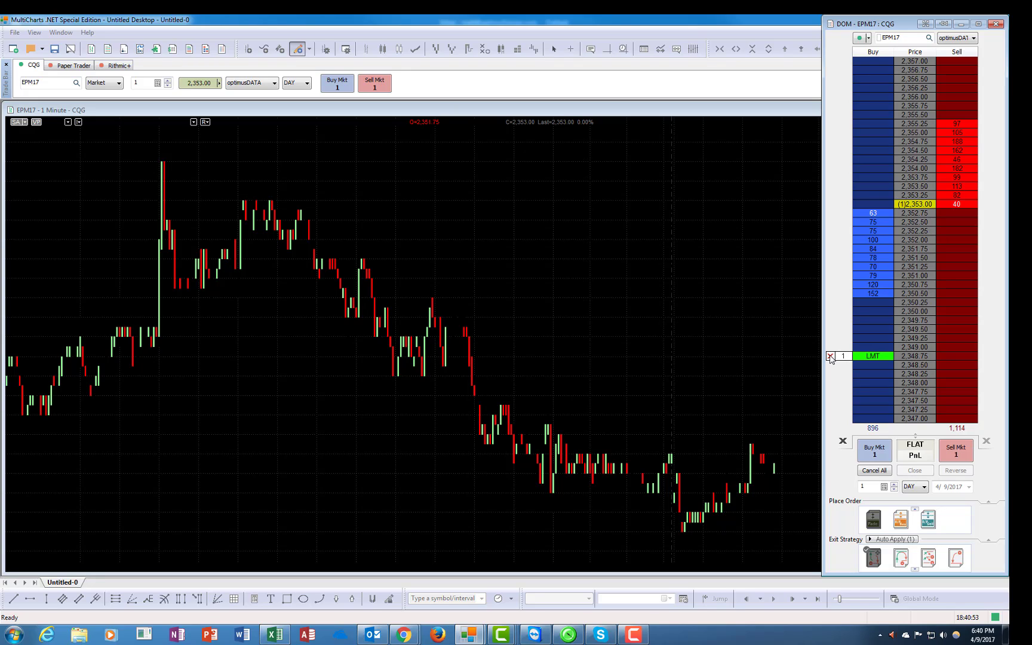
Step: Cancel the 2,348.75 buy limit order and turn off the Bracket's auto-attach
{"action": "left_click", "coordinate": [830, 356]}
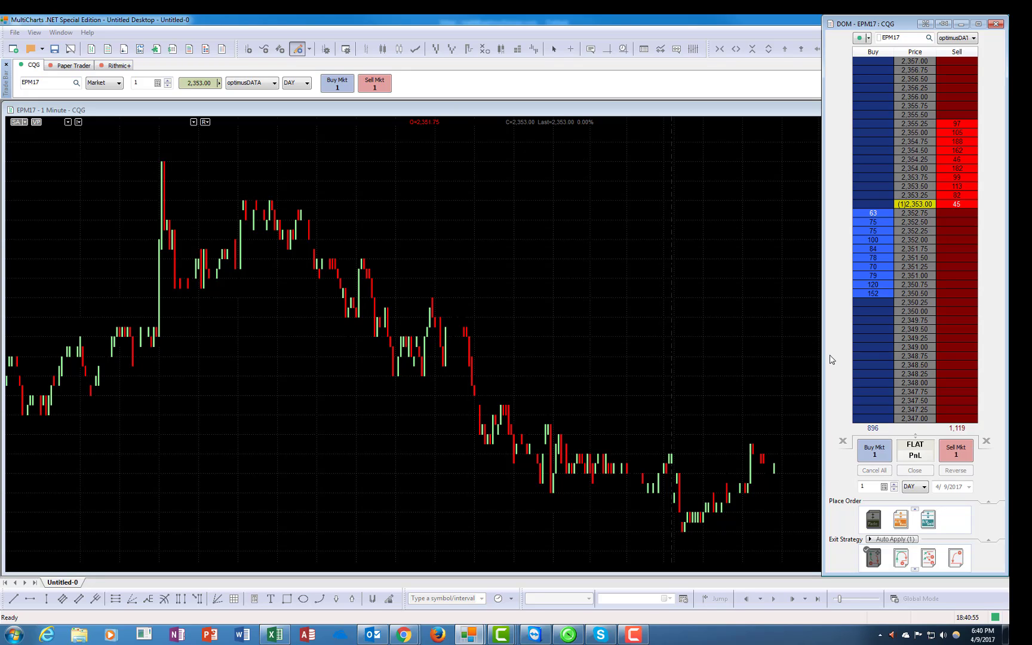
{"action": "right_click", "coordinate": [871, 561]}
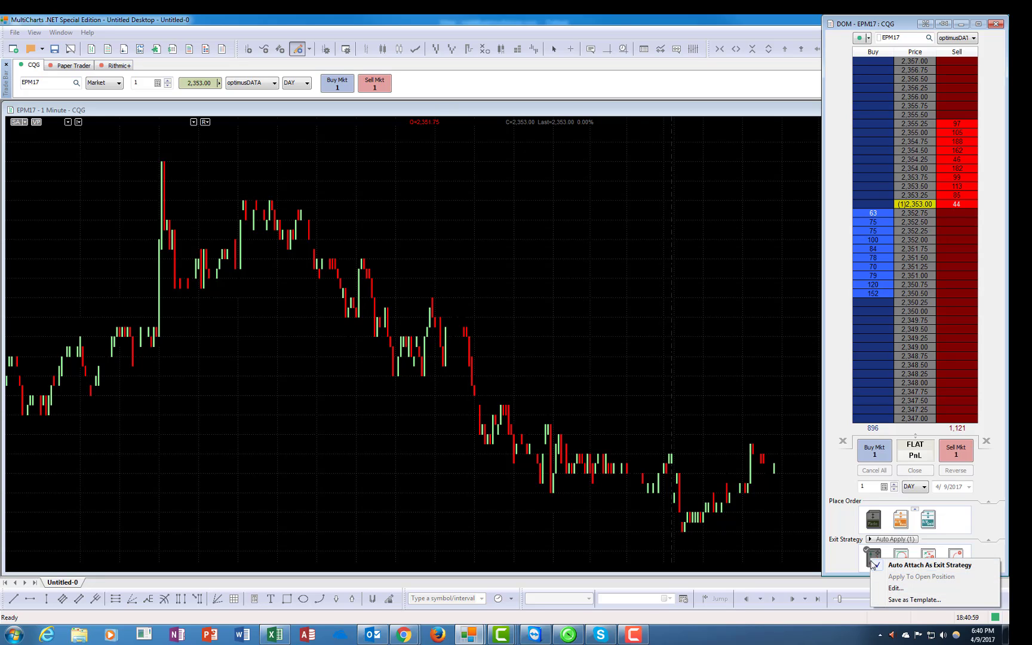
{"action": "left_click", "coordinate": [878, 566]}
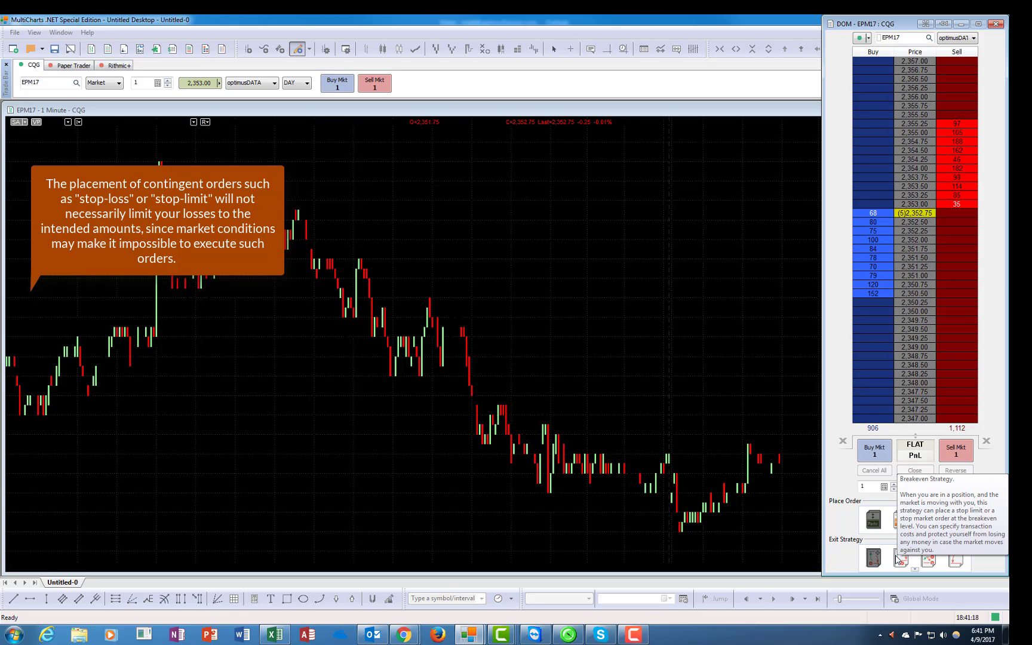
Step: Set the Breakeven activate-at-profit offset to 15 and save the strategy
{"action": "right_click", "coordinate": [905, 560]}
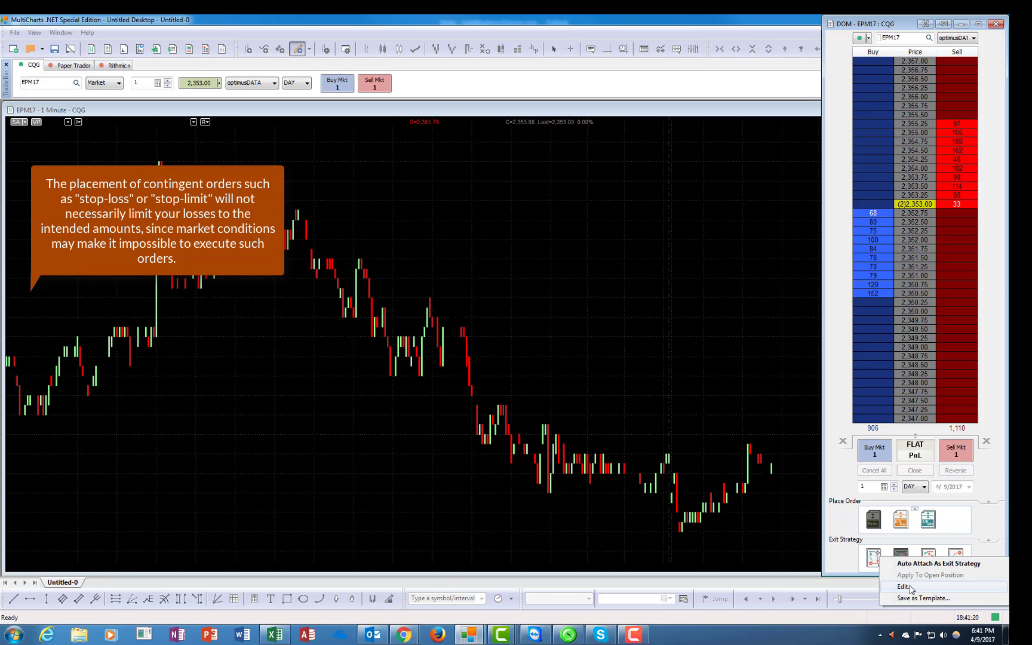
{"action": "left_click", "coordinate": [904, 586]}
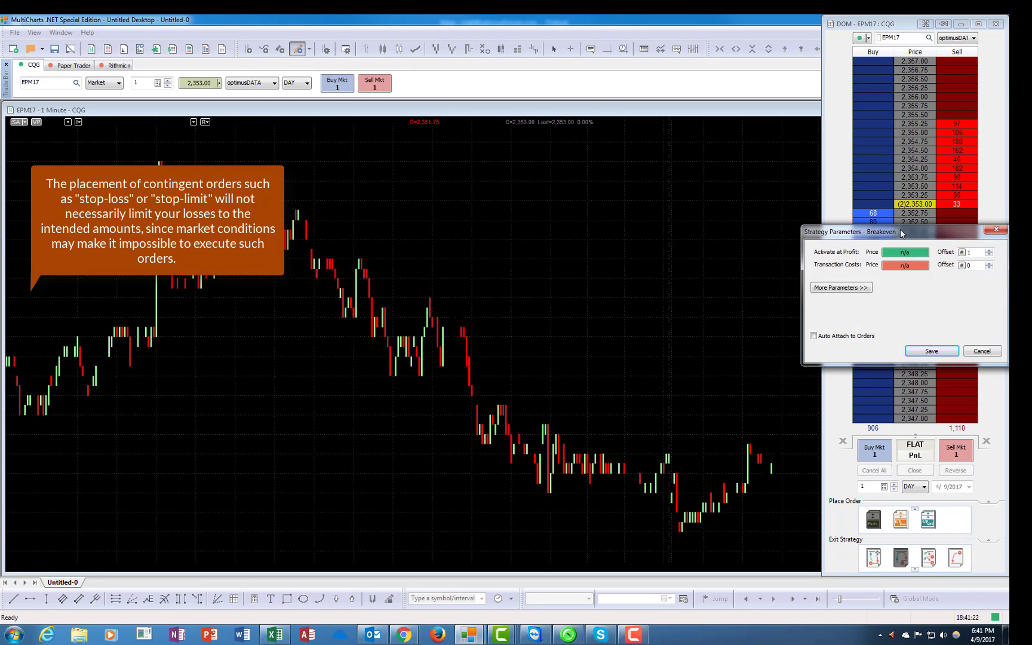
{"action": "left_click_drag", "start_coordinate": [903, 234], "coordinate": [718, 424]}
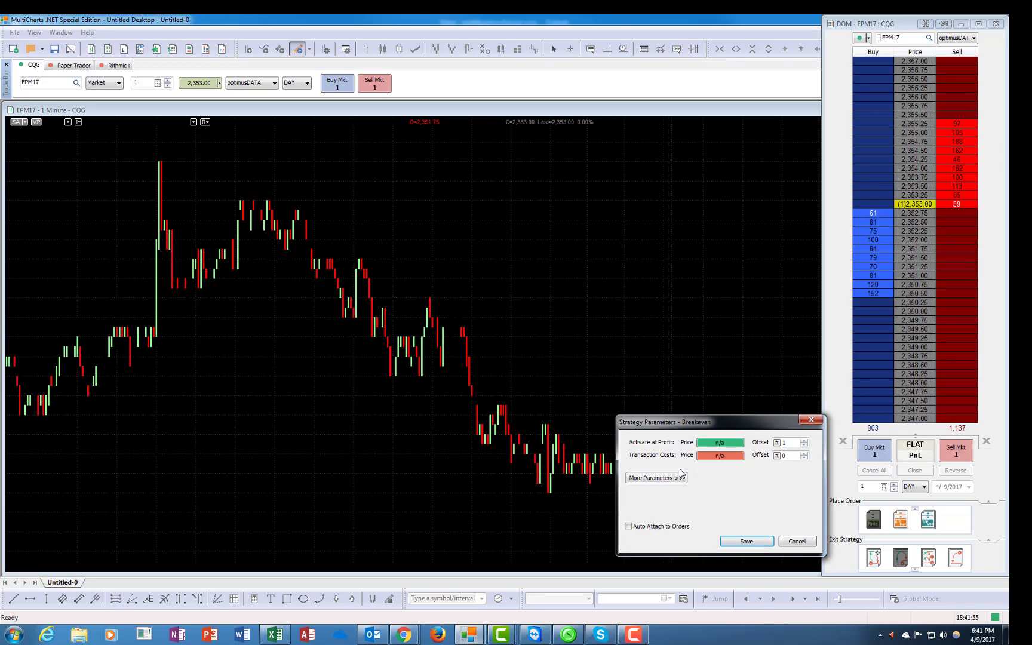
{"action": "left_click", "coordinate": [803, 441]}
{"action": "left_click", "coordinate": [804, 441]}
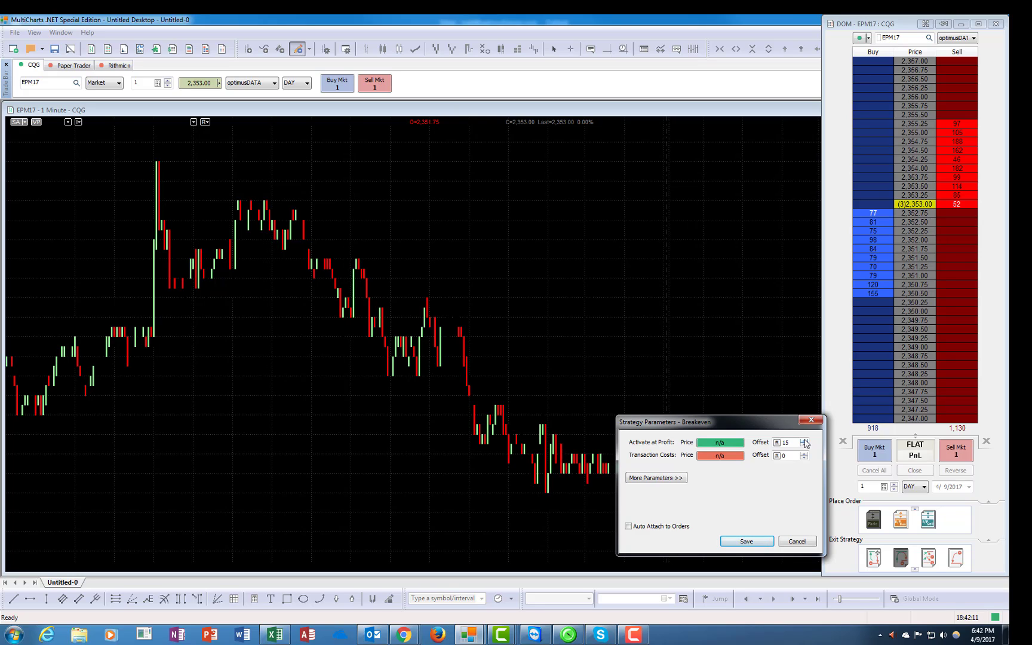
{"action": "left_click", "coordinate": [654, 483]}
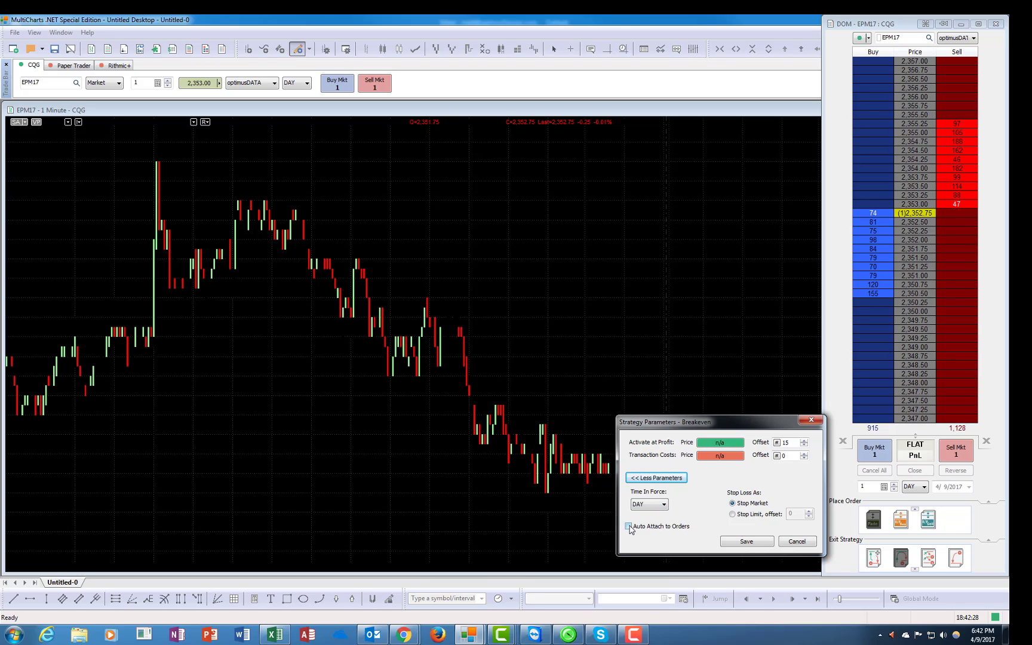
{"action": "left_click", "coordinate": [746, 543]}
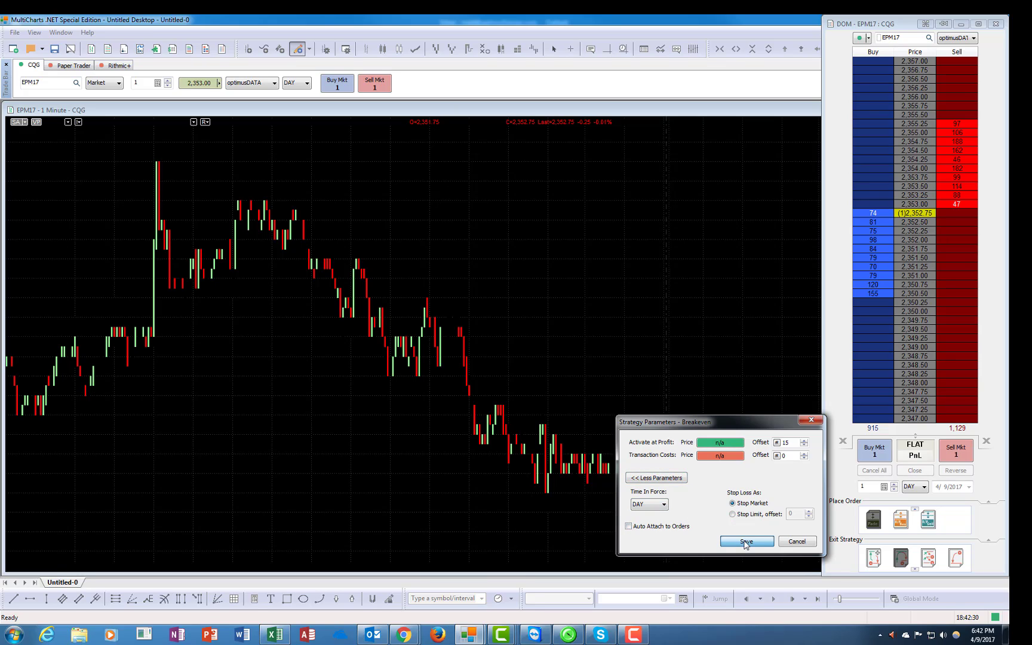
{"action": "left_click", "coordinate": [746, 542]}
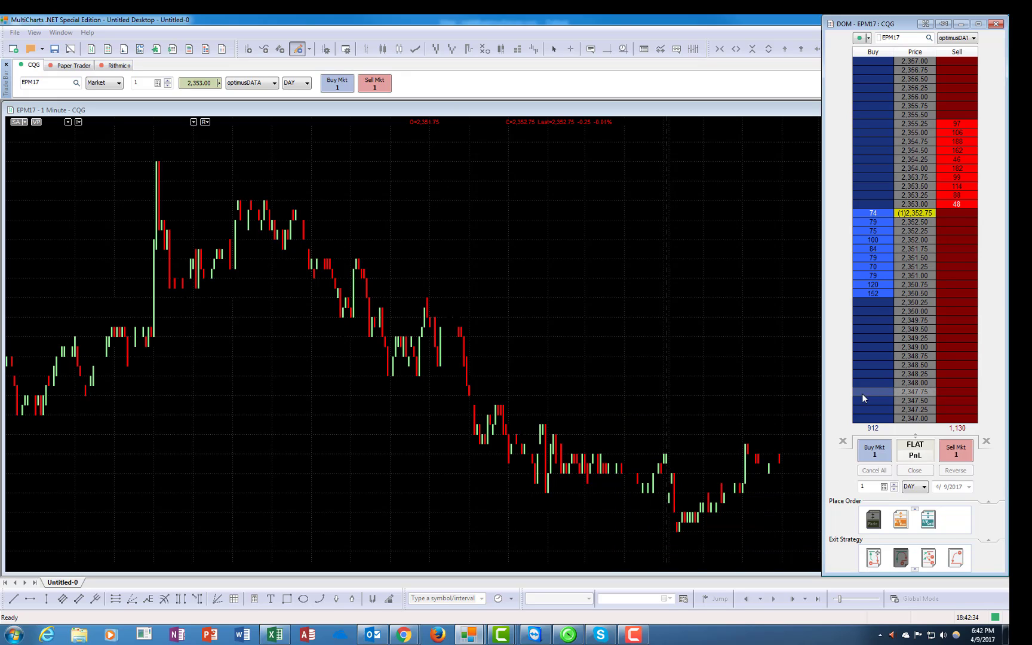
Step: Make the Breakeven strategy auto-attach as the exit strategy for new orders
{"action": "right_click", "coordinate": [898, 560]}
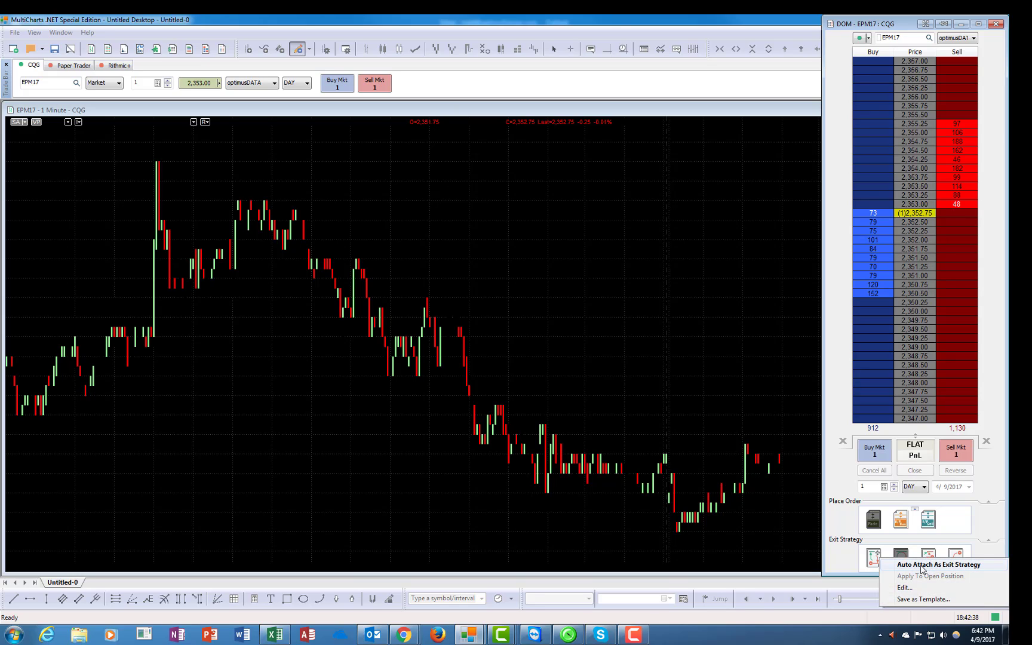
{"action": "left_click", "coordinate": [922, 565]}
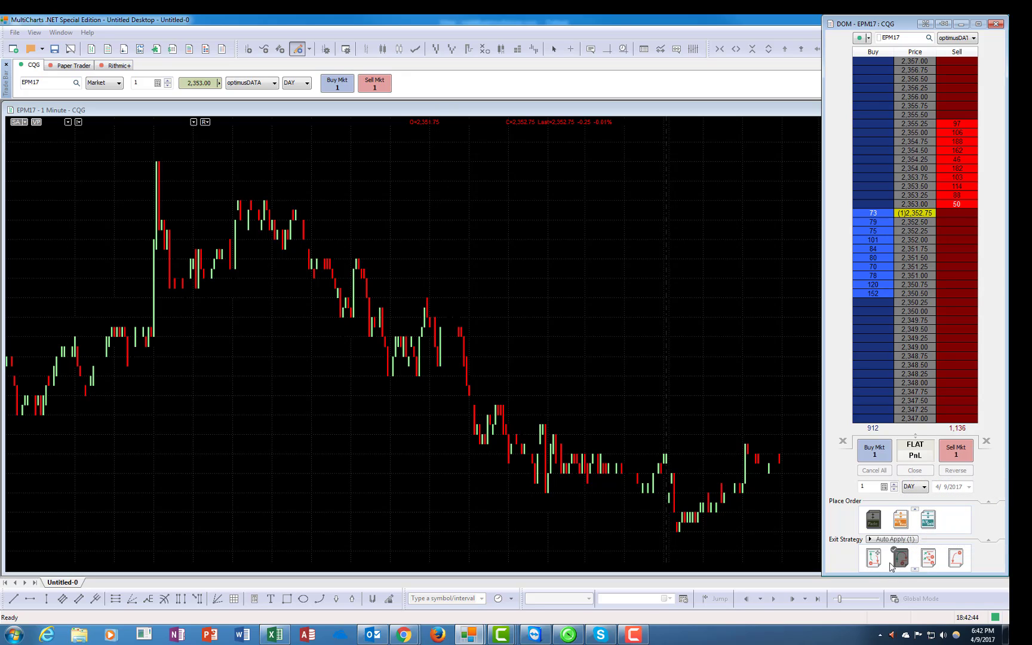
{"action": "right_click", "coordinate": [903, 561]}
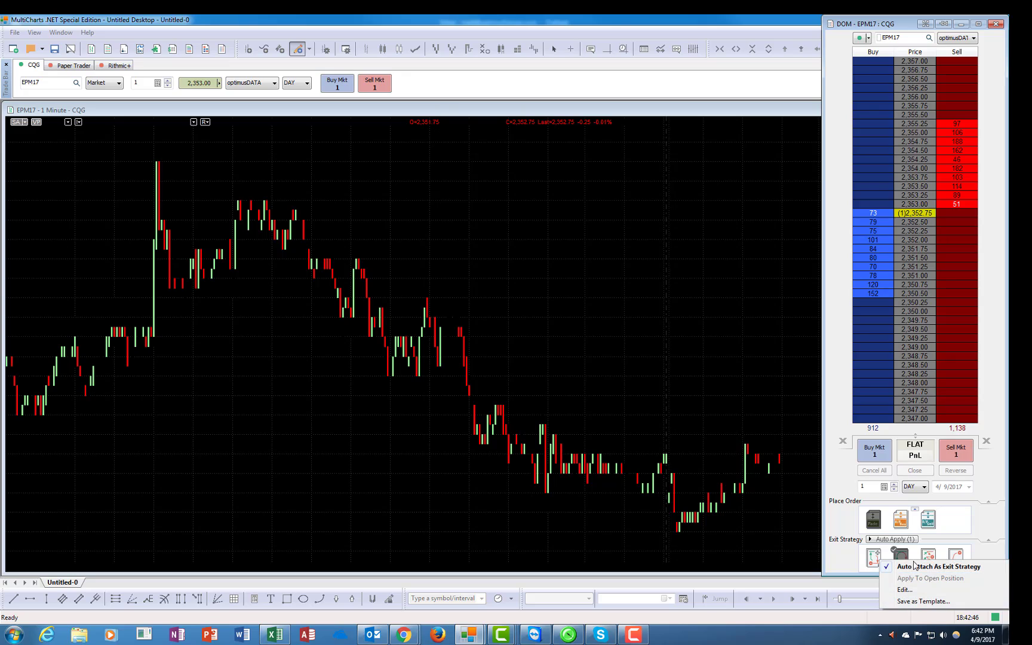
Step: Stop auto-attaching Breakeven and bring up the Trailing Stop strategy's options
{"action": "left_click", "coordinate": [915, 567]}
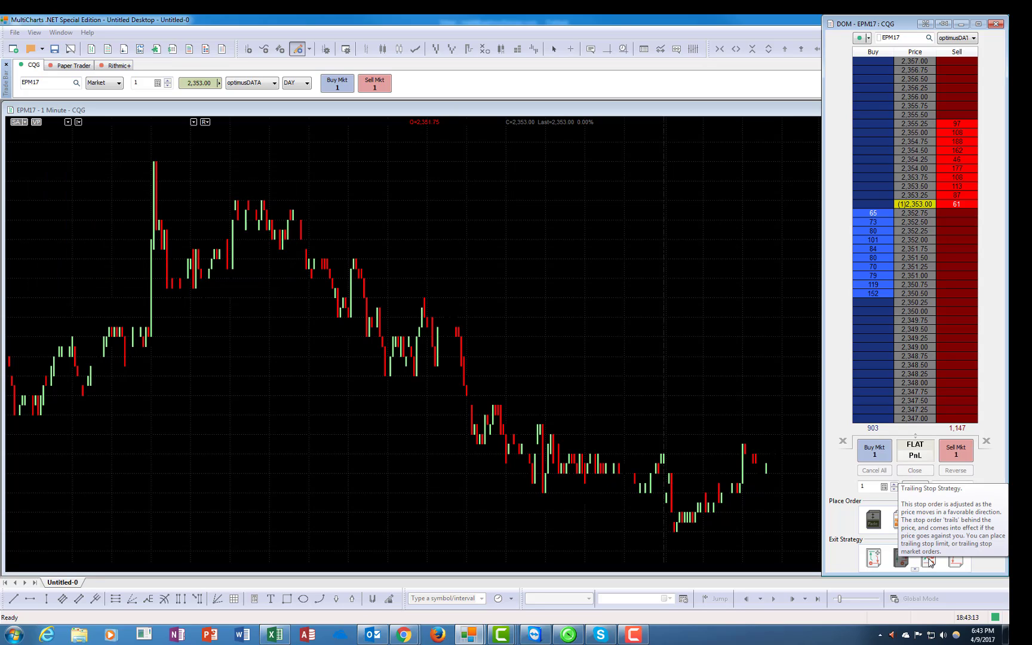
{"action": "right_click", "coordinate": [929, 562]}
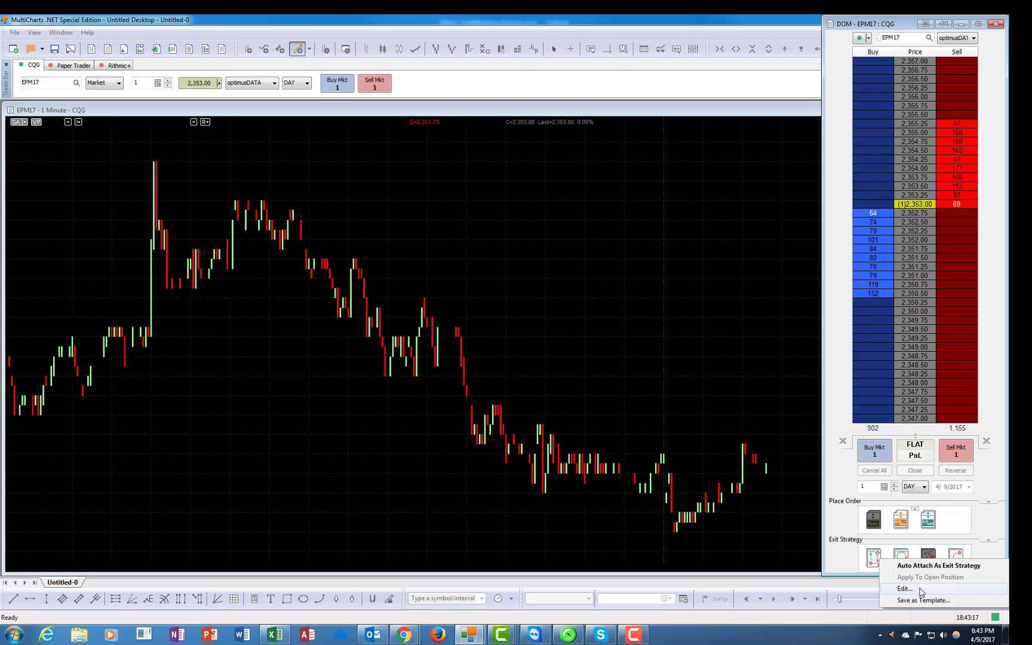
Step: Open the Trailing Stop parameters, with level 1 at 20 profit and 12 stop ticks
{"action": "left_click", "coordinate": [920, 590]}
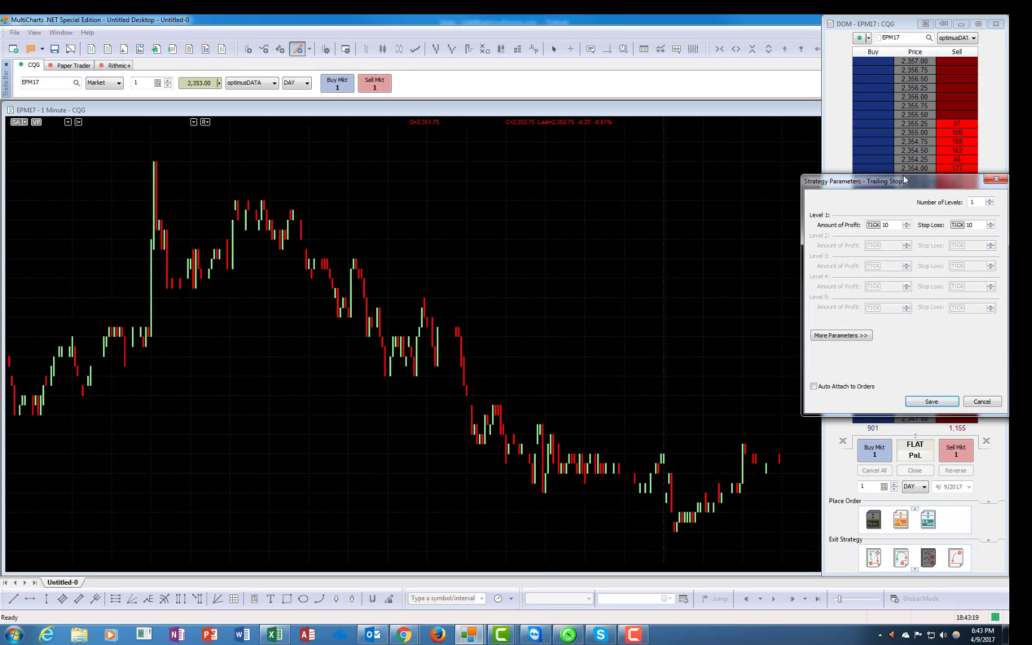
{"action": "left_click_drag", "start_coordinate": [904, 177], "coordinate": [685, 286]}
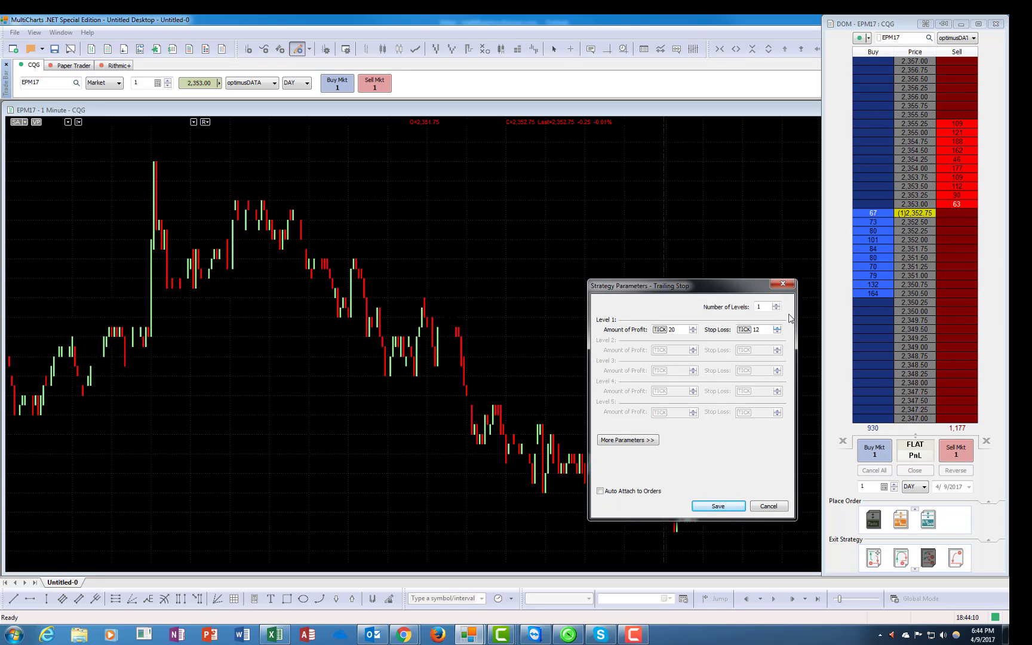
Step: Add a second trailing stop level at 25 ticks profit and 15 ticks stop loss
{"action": "left_click", "coordinate": [776, 305]}
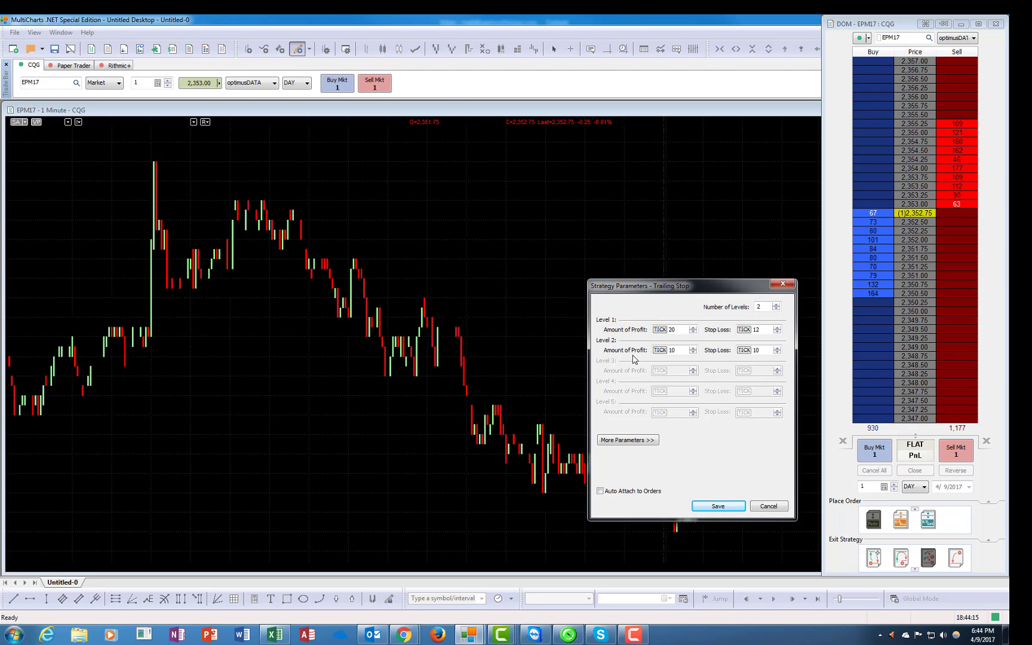
{"action": "left_click", "coordinate": [693, 348]}
{"action": "left_click", "coordinate": [693, 348]}
{"action": "left_click", "coordinate": [693, 348]}
{"action": "left_click", "coordinate": [693, 348]}
{"action": "left_click", "coordinate": [693, 348]}
{"action": "left_click", "coordinate": [693, 348]}
{"action": "left_click", "coordinate": [693, 348]}
{"action": "left_click", "coordinate": [776, 348]}
{"action": "left_click", "coordinate": [776, 347]}
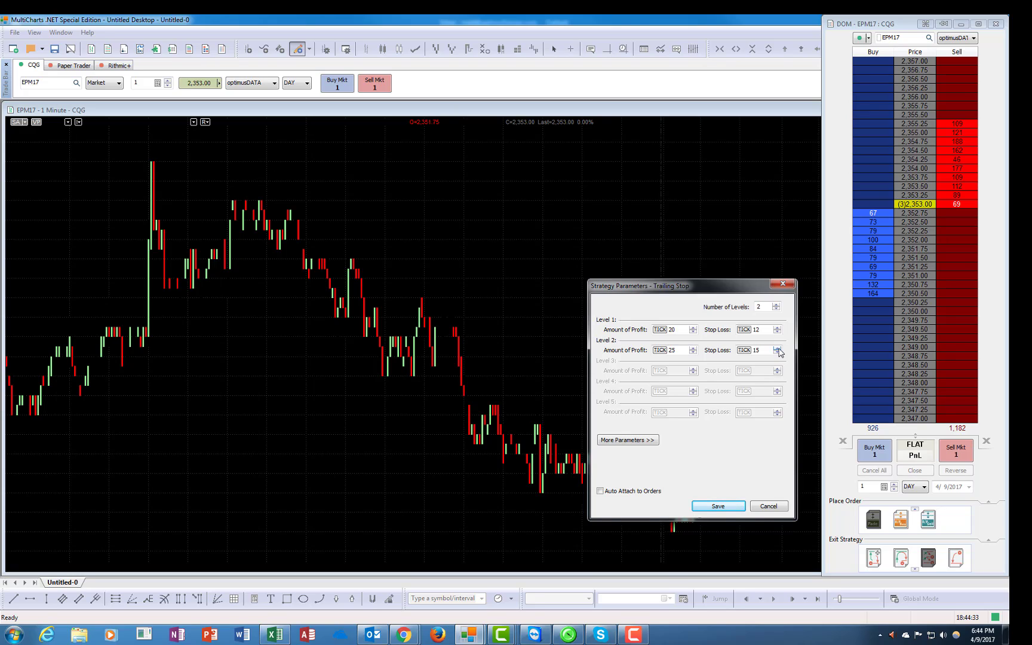
Step: Add a third trailing stop level at 30 ticks profit and 20 ticks stop loss
{"action": "left_click", "coordinate": [775, 305]}
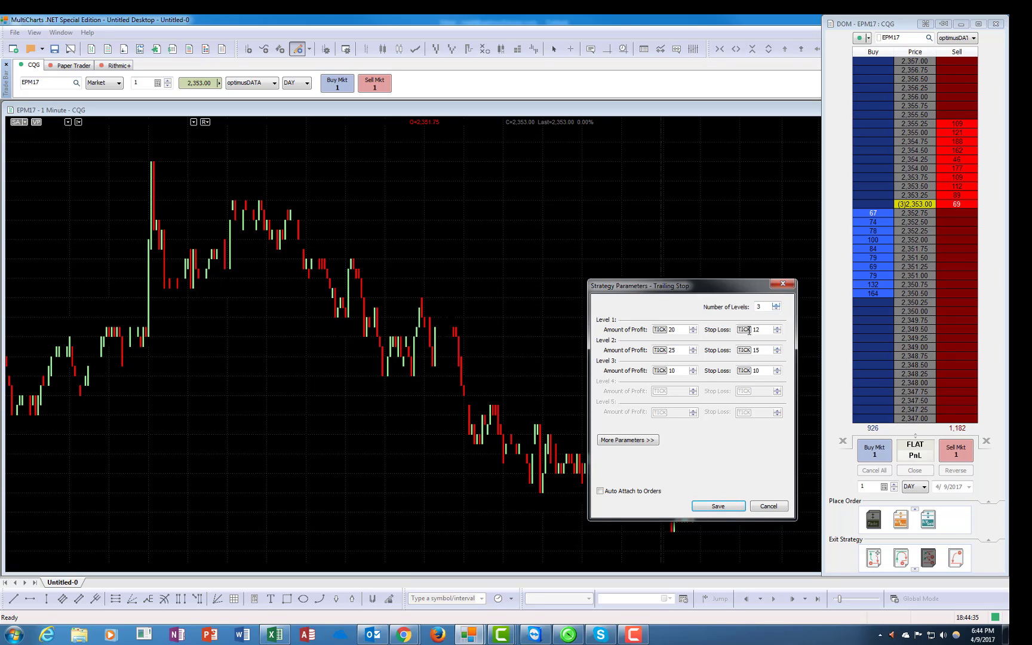
{"action": "left_click", "coordinate": [692, 369]}
{"action": "left_click", "coordinate": [692, 368]}
{"action": "left_click", "coordinate": [693, 368]}
{"action": "left_click", "coordinate": [692, 368]}
{"action": "left_click", "coordinate": [692, 368]}
{"action": "left_click", "coordinate": [692, 368]}
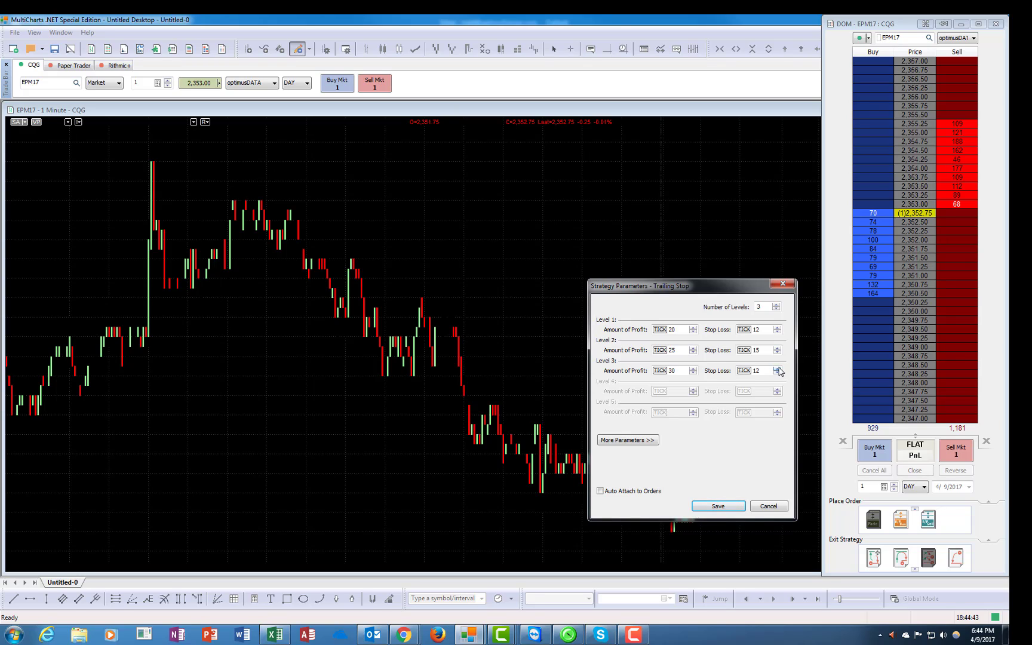
{"action": "left_click", "coordinate": [776, 368]}
{"action": "left_click", "coordinate": [777, 368]}
{"action": "left_click", "coordinate": [777, 368]}
{"action": "left_click", "coordinate": [777, 368]}
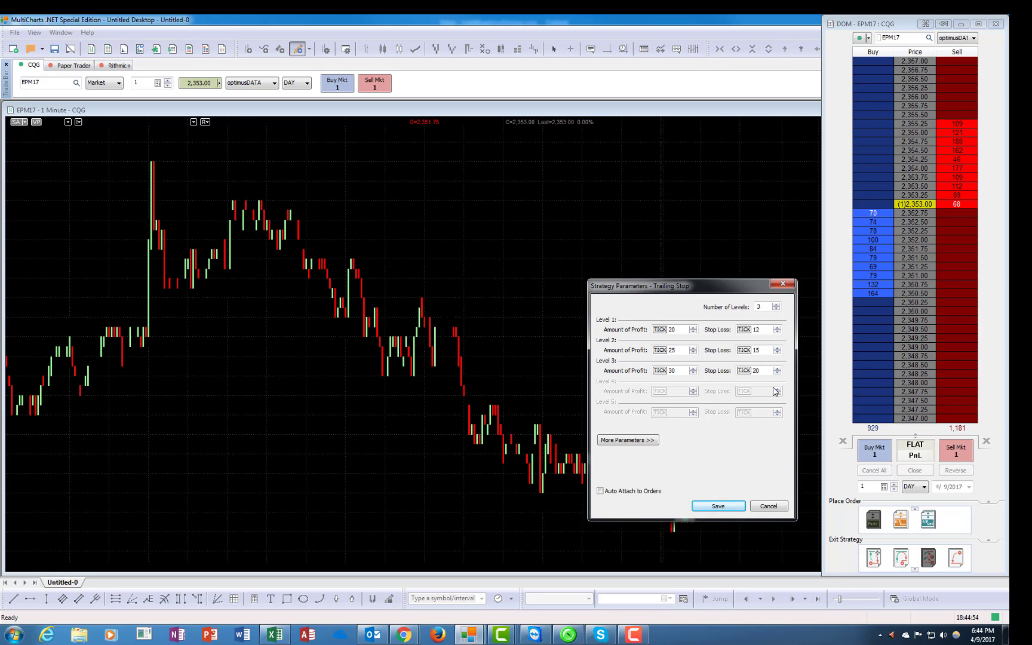
Step: Review Time In Force and Stop Loss As, then save the three-level trailing stop
{"action": "left_click", "coordinate": [640, 442]}
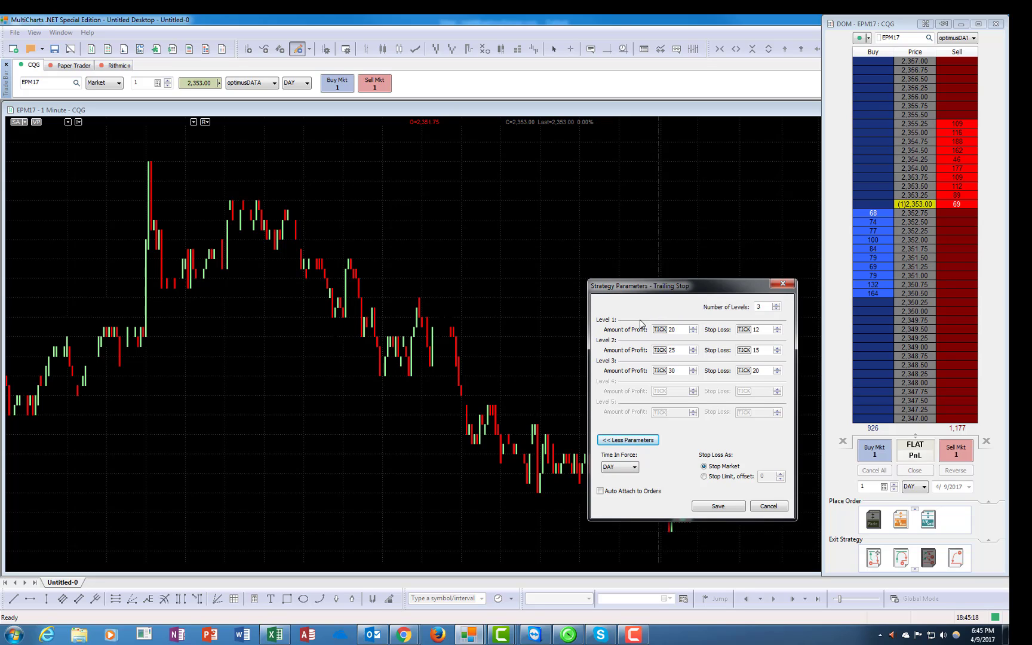
{"action": "left_click", "coordinate": [728, 511]}
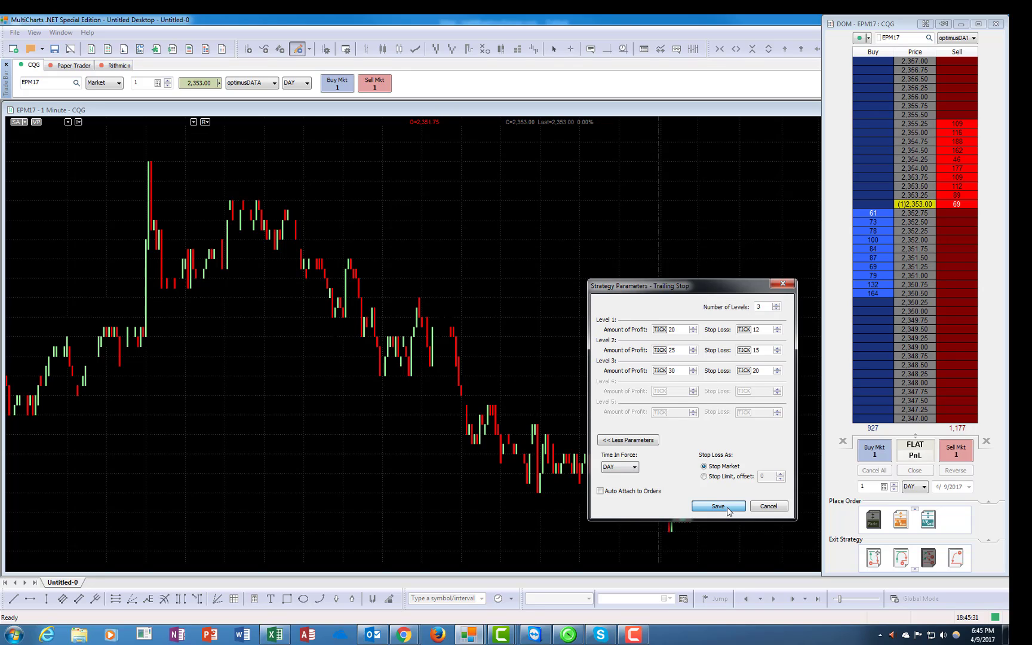
{"action": "left_click", "coordinate": [718, 506]}
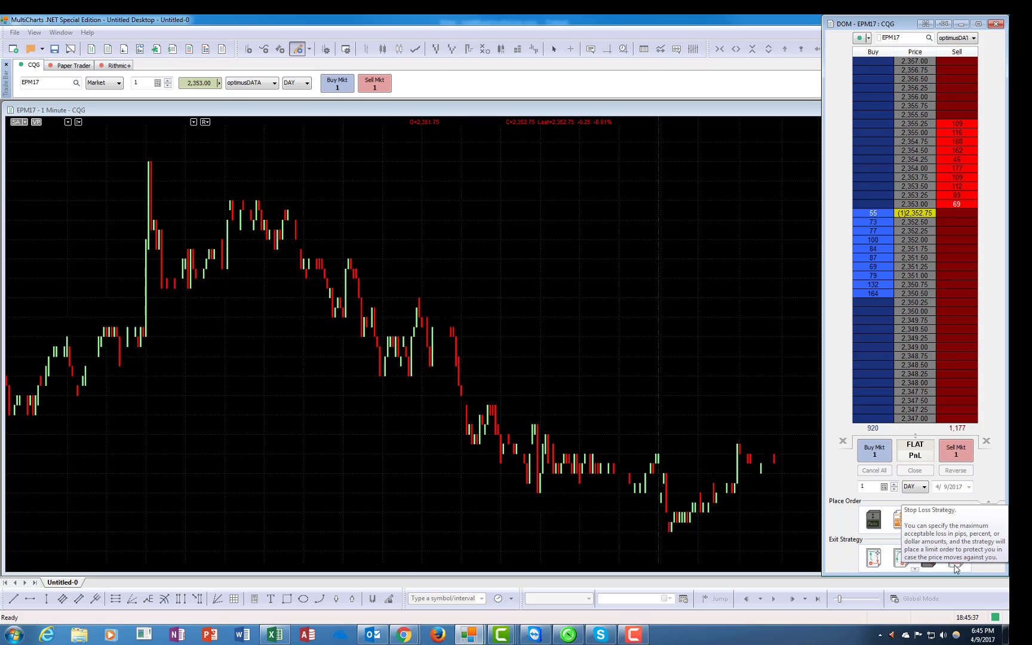
Step: Review the Stop Loss strategy's 10-tick offset and extra options, then save it
{"action": "right_click", "coordinate": [956, 563]}
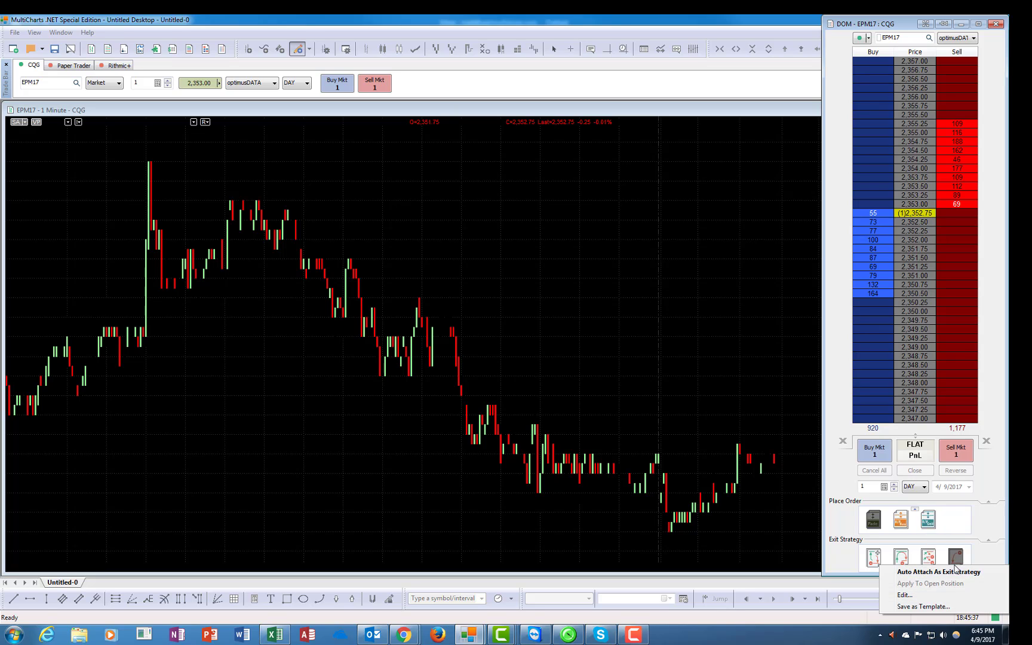
{"action": "left_click", "coordinate": [933, 595]}
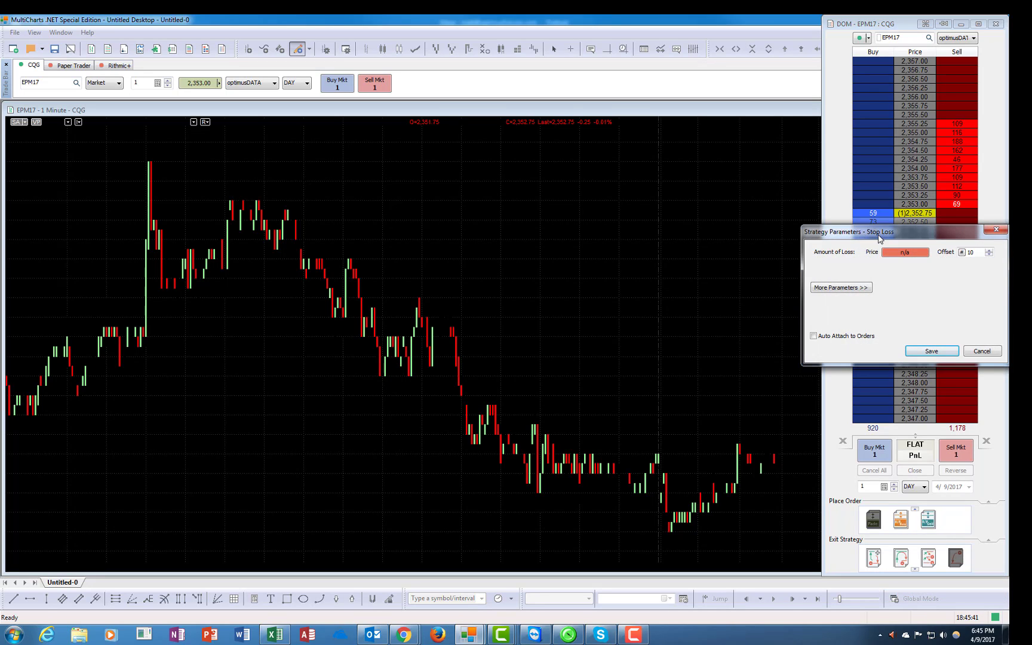
{"action": "left_click_drag", "start_coordinate": [882, 237], "coordinate": [697, 309]}
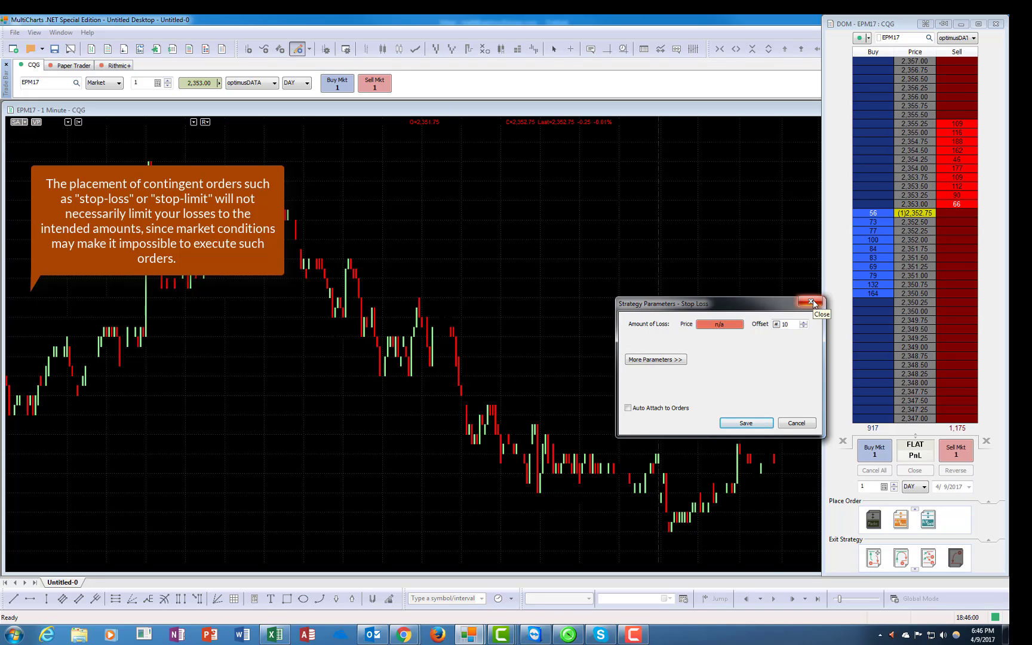
{"action": "left_click", "coordinate": [663, 360]}
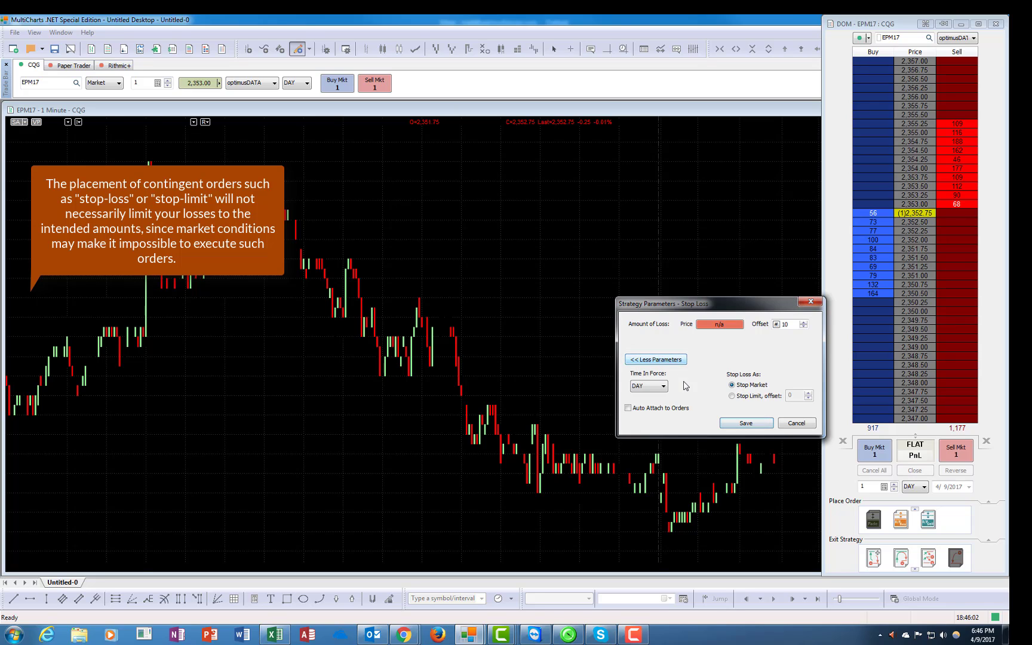
{"action": "left_click", "coordinate": [653, 360]}
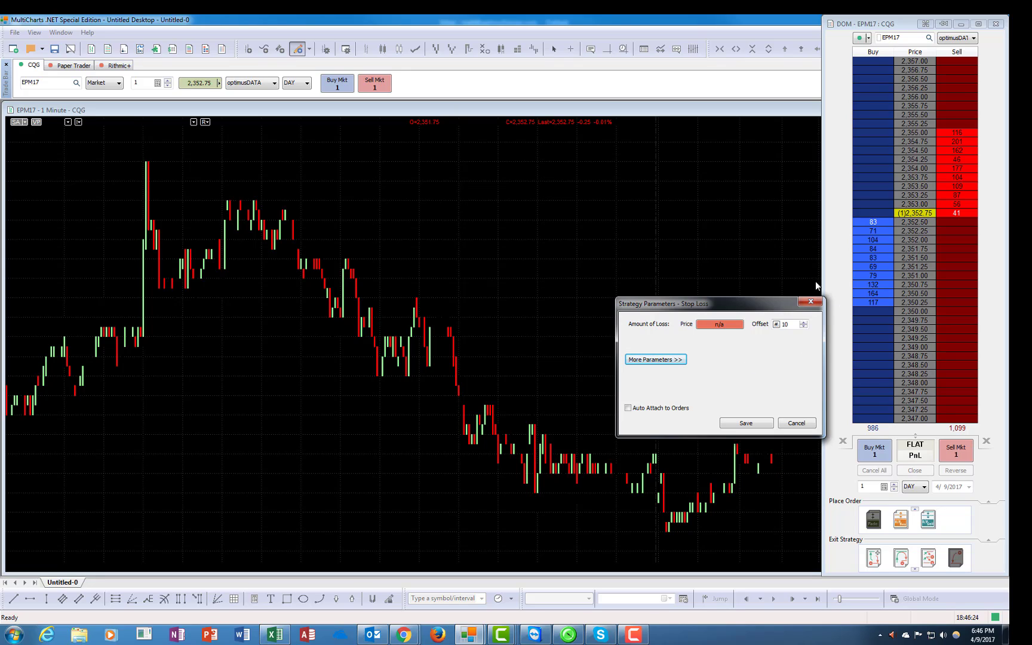
{"action": "left_click", "coordinate": [744, 425]}
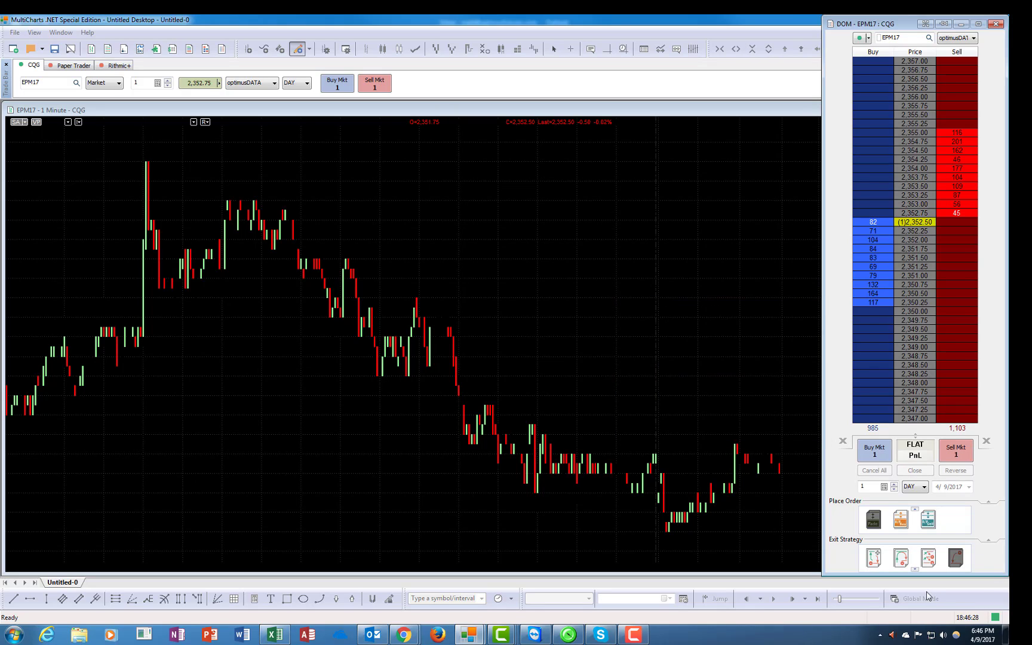
Step: Turn auto-attach on for the Stop Loss exit strategy, then switch it back off
{"action": "right_click", "coordinate": [956, 558]}
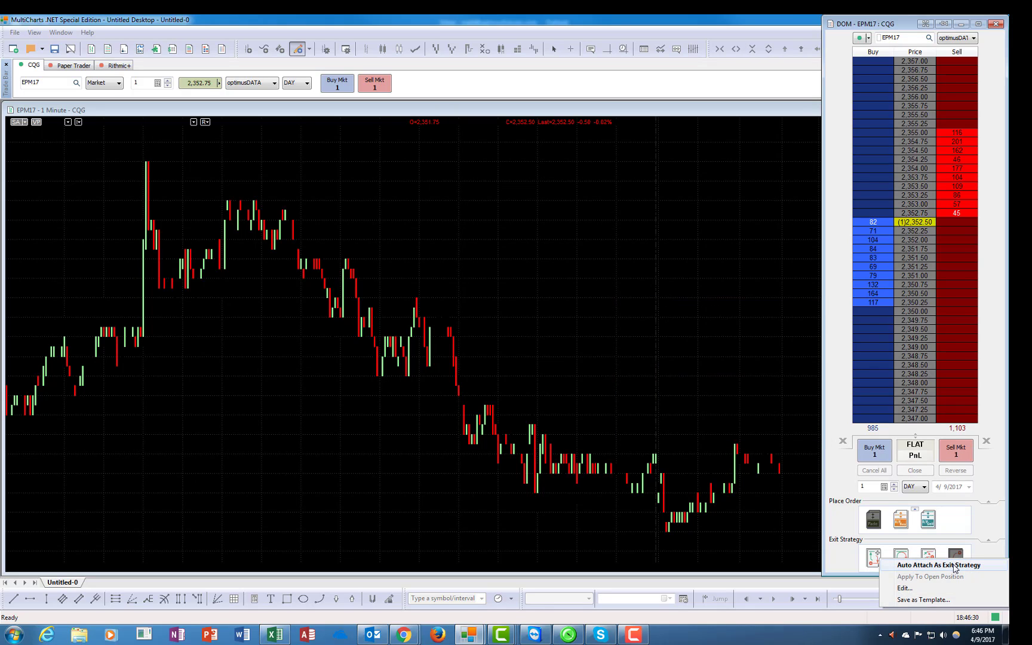
{"action": "left_click", "coordinate": [954, 566]}
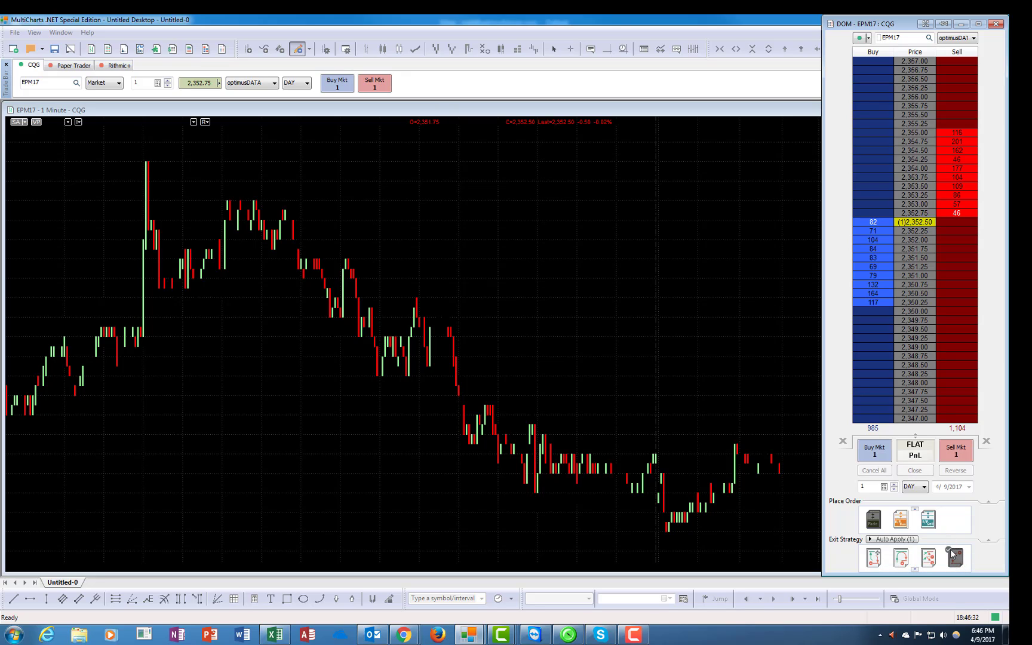
{"action": "right_click", "coordinate": [955, 558]}
{"action": "left_click", "coordinate": [934, 568]}
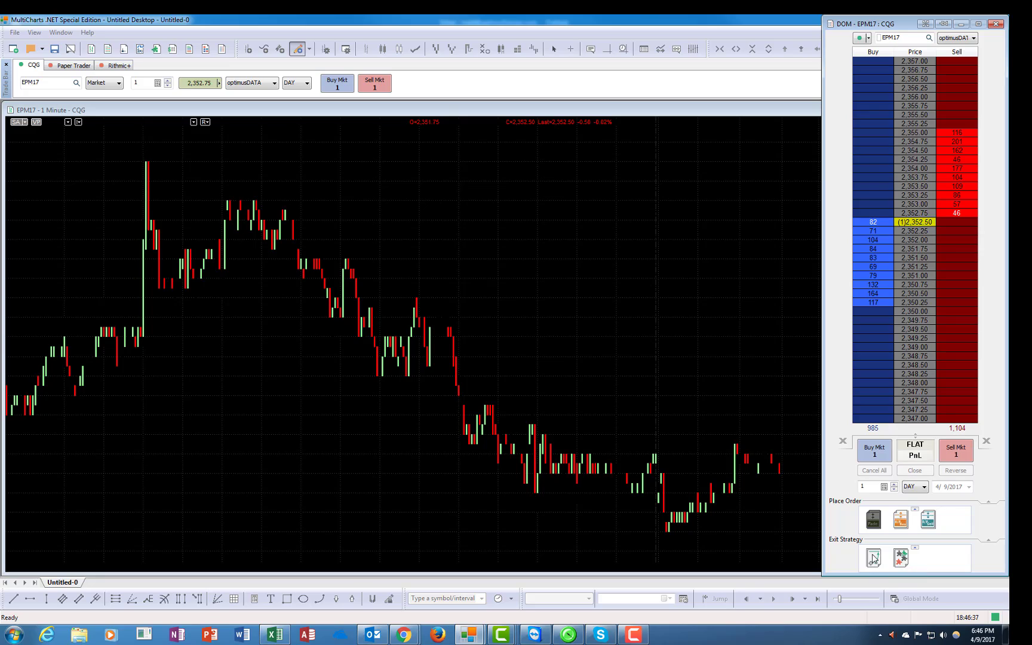
Step: Open the Profit Target strategy settings, move them off the DOM, and close them
{"action": "right_click", "coordinate": [873, 558]}
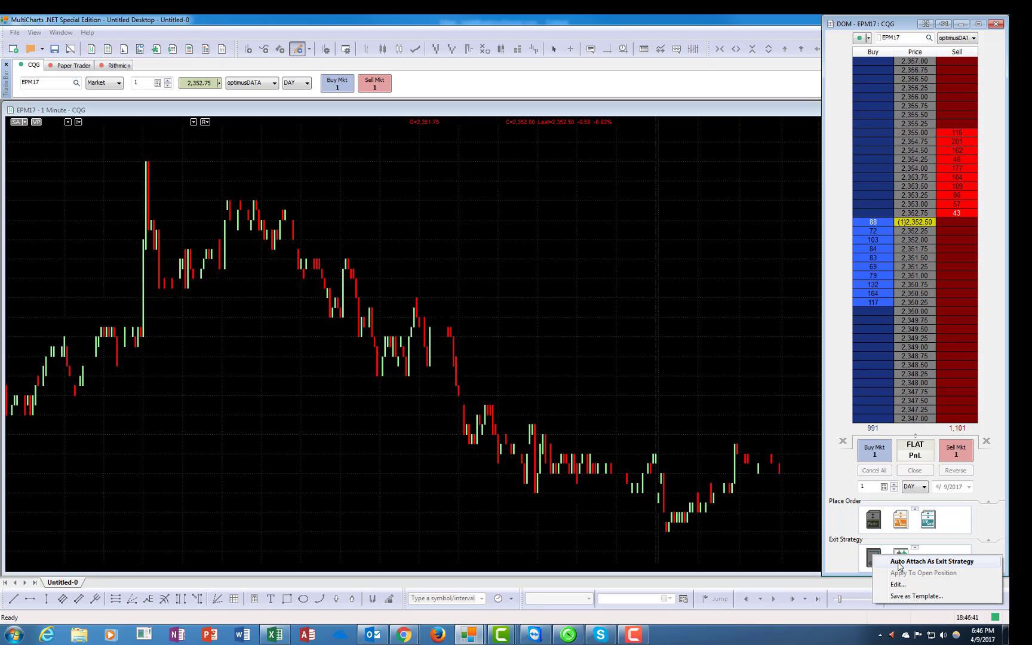
{"action": "left_click", "coordinate": [894, 584]}
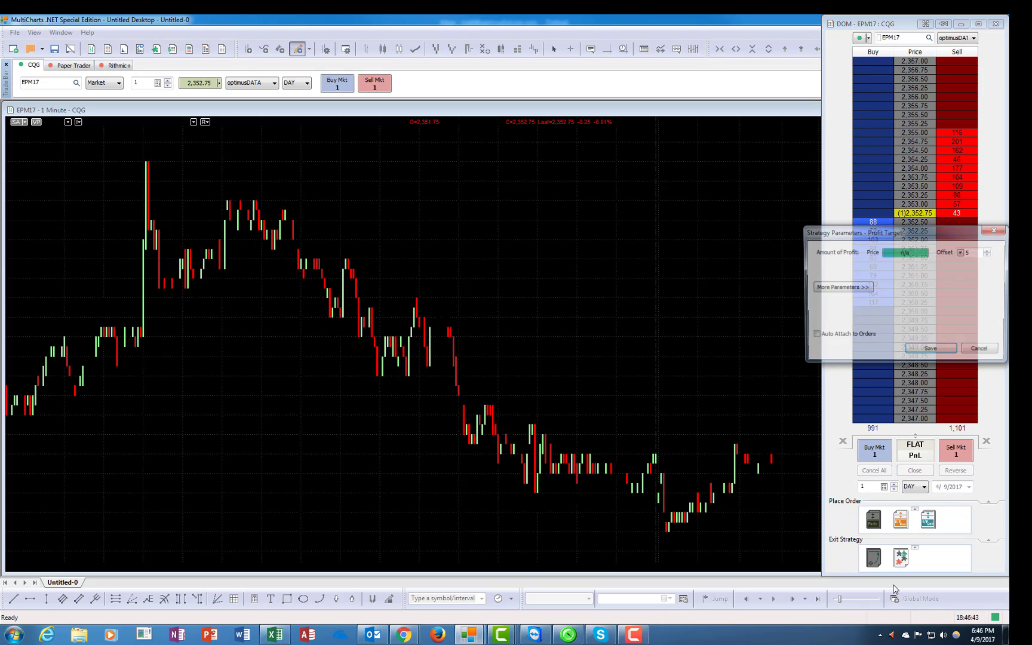
{"action": "left_click_drag", "start_coordinate": [878, 232], "coordinate": [715, 248]}
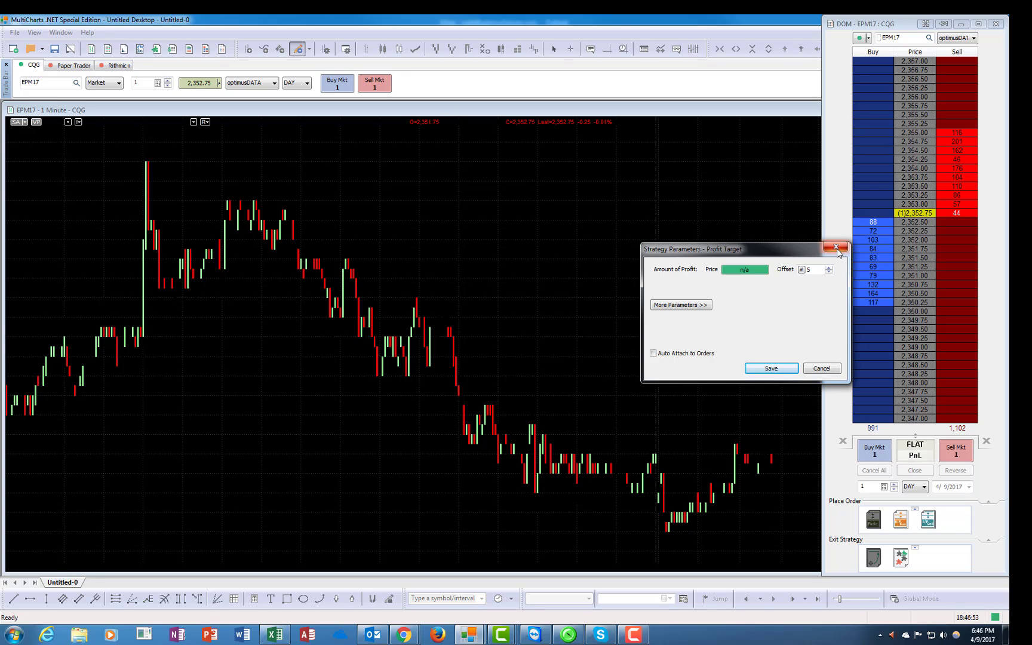
{"action": "left_click", "coordinate": [836, 248]}
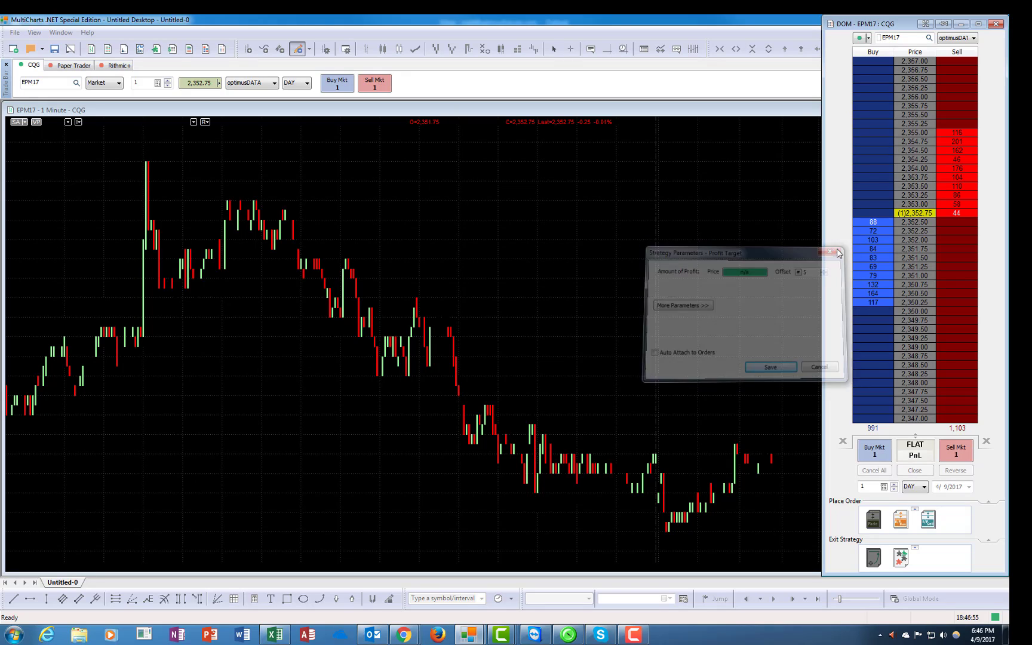
Step: Auto-attach both Stop Loss and Profit Target to new orders, giving Auto Apply (2)
{"action": "left_click", "coordinate": [915, 548]}
{"action": "right_click", "coordinate": [954, 559]}
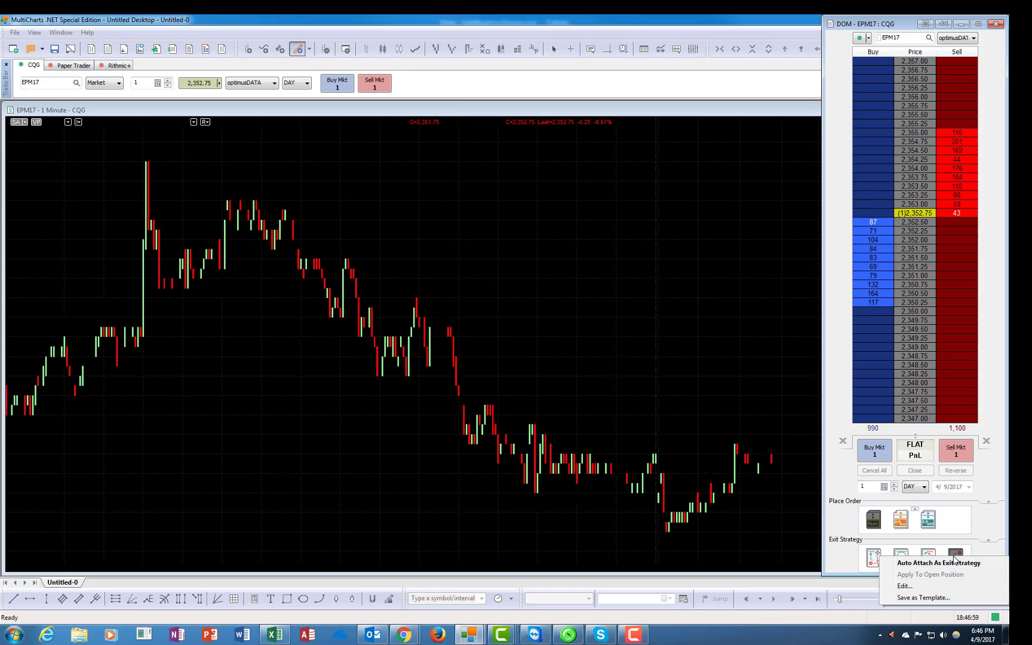
{"action": "left_click", "coordinate": [944, 563]}
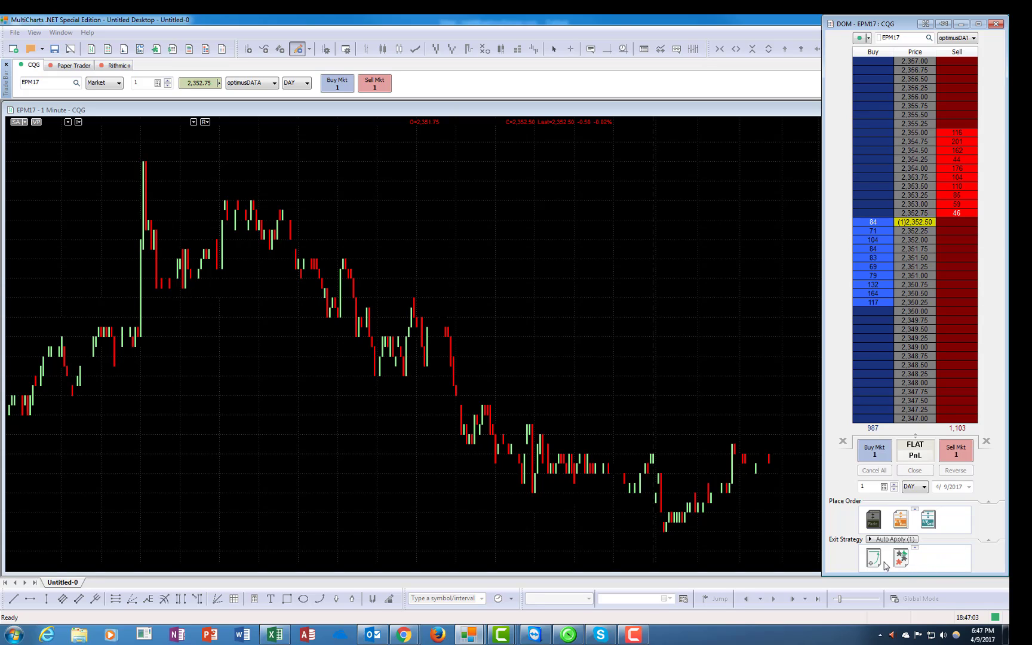
{"action": "left_click", "coordinate": [874, 558]}
{"action": "left_click", "coordinate": [915, 548]}
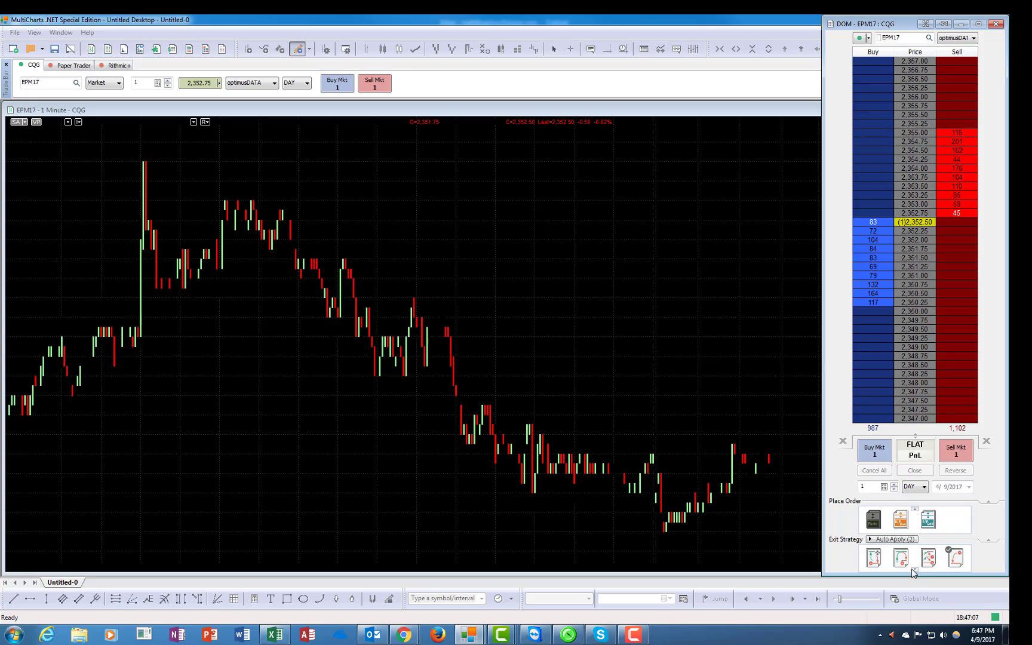
{"action": "left_click", "coordinate": [913, 569]}
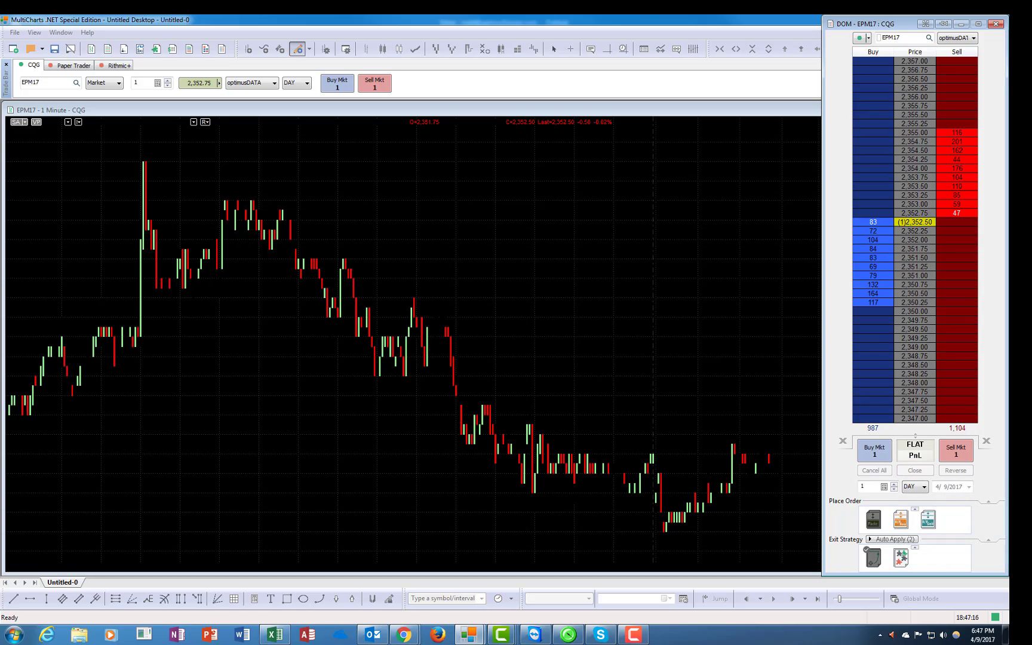
{"action": "left_click", "coordinate": [900, 557]}
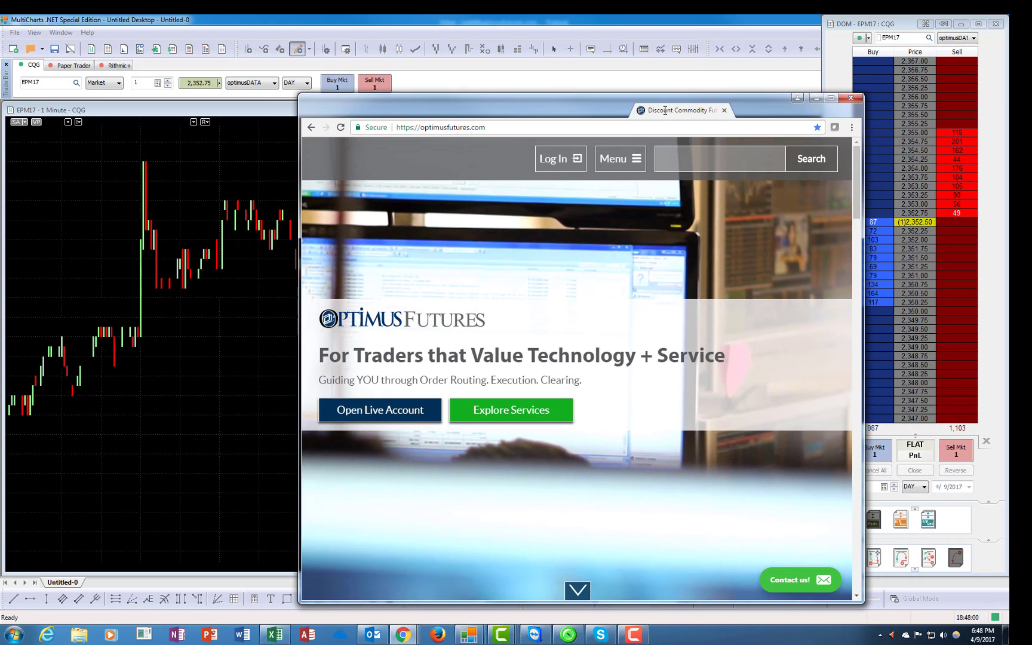
Step: Maximize the Optimus Futures site and go to its Contact Us page from the Menu
{"action": "left_click", "coordinate": [830, 97]}
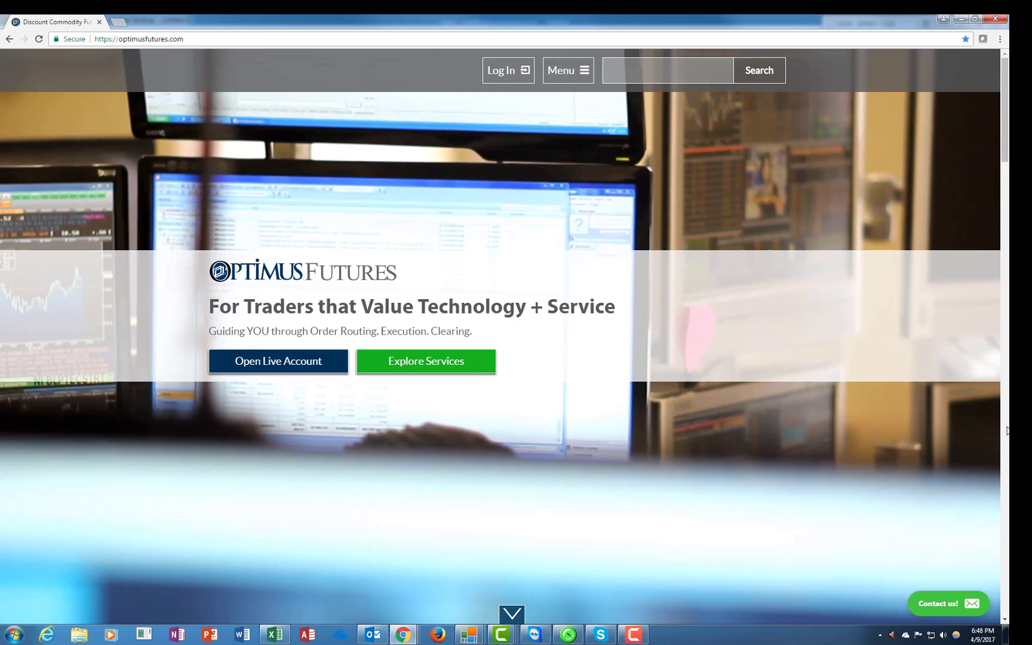
{"action": "left_click", "coordinate": [584, 72]}
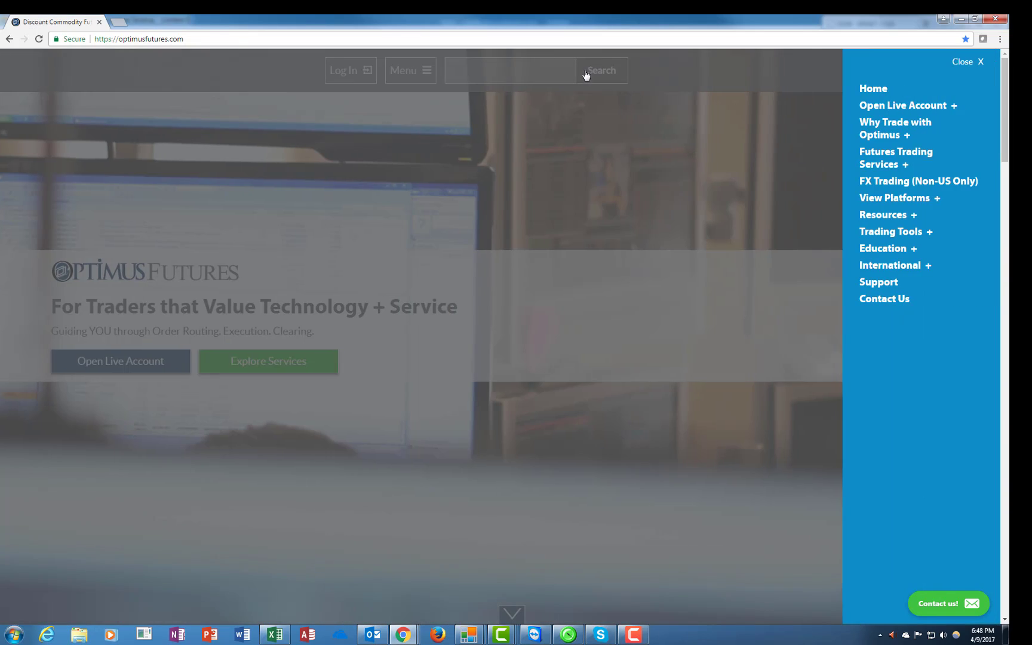
{"action": "left_click", "coordinate": [891, 301]}
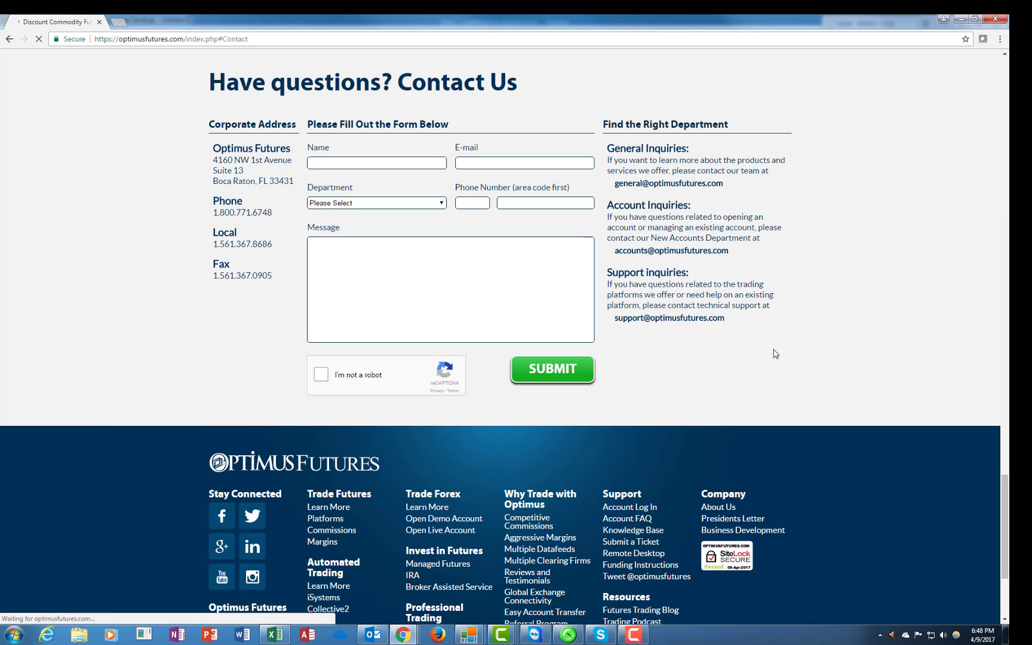